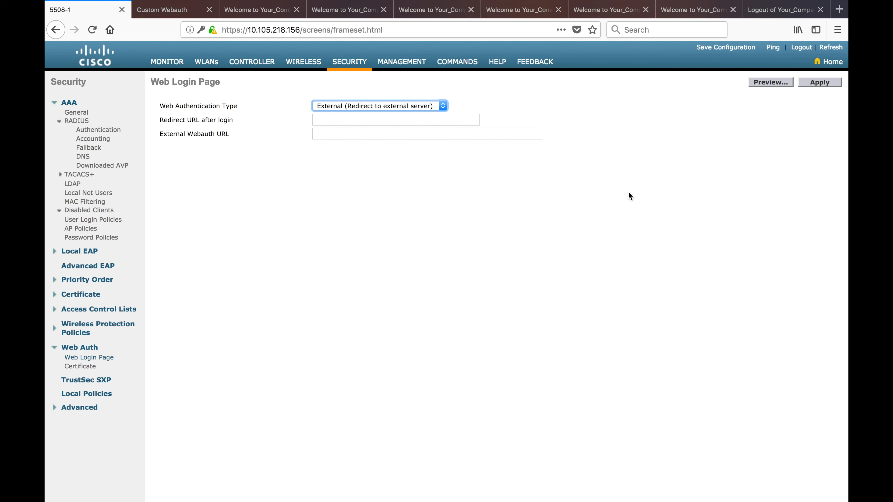
# Switch the Web Authentication Type to Internal (Default) and preview the login page
pyautogui.click(439, 106)
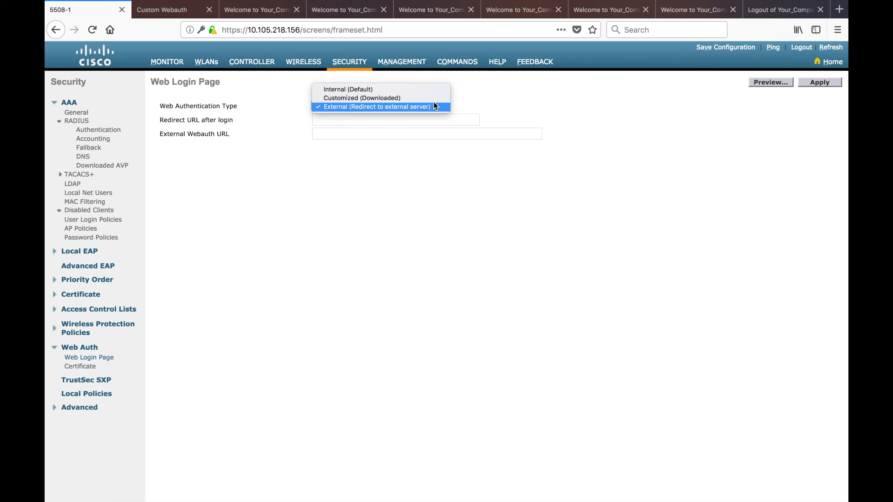
pyautogui.click(409, 92)
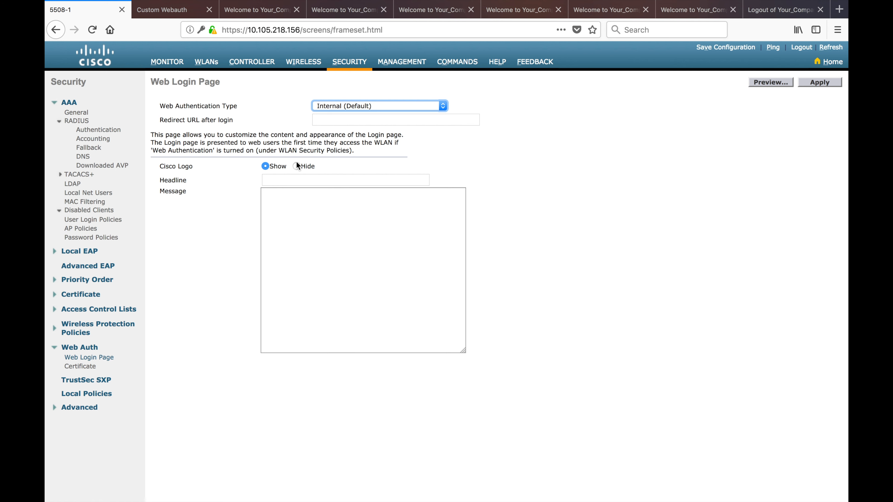
pyautogui.click(772, 84)
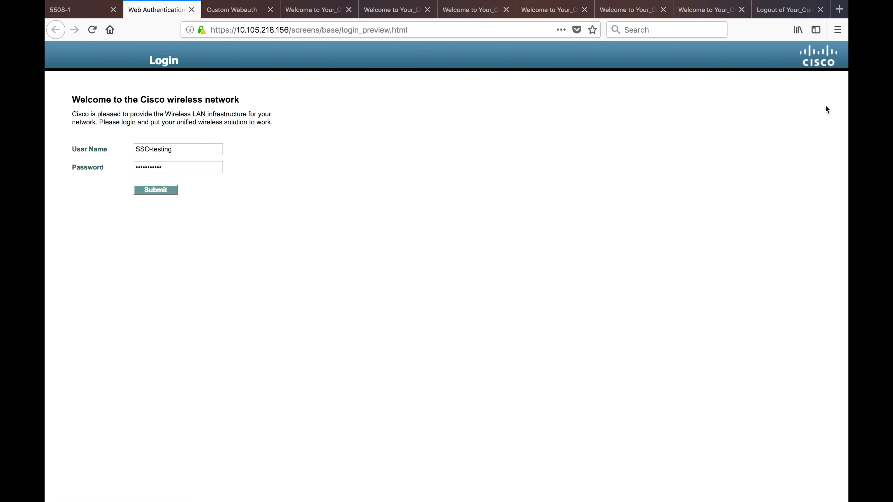
pyautogui.click(192, 9)
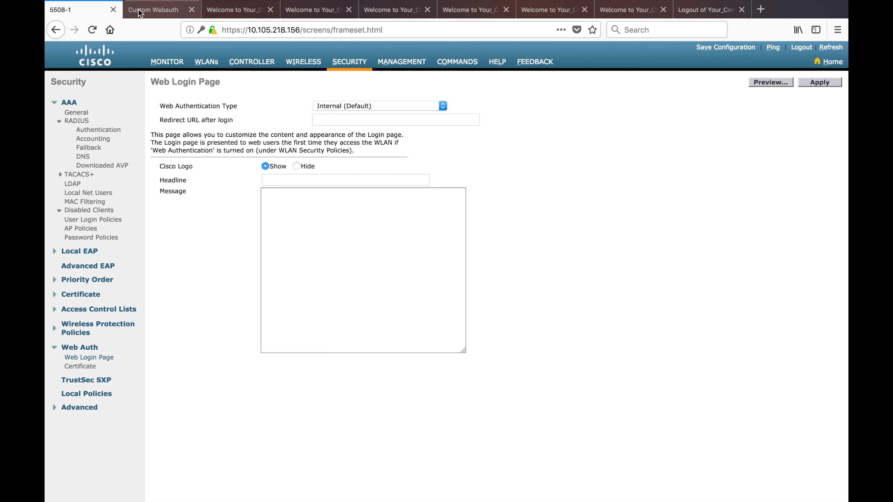
# Hide the Cisco logo, apply, and preview the login page without it
pyautogui.click(820, 85)
pyautogui.click(296, 167)
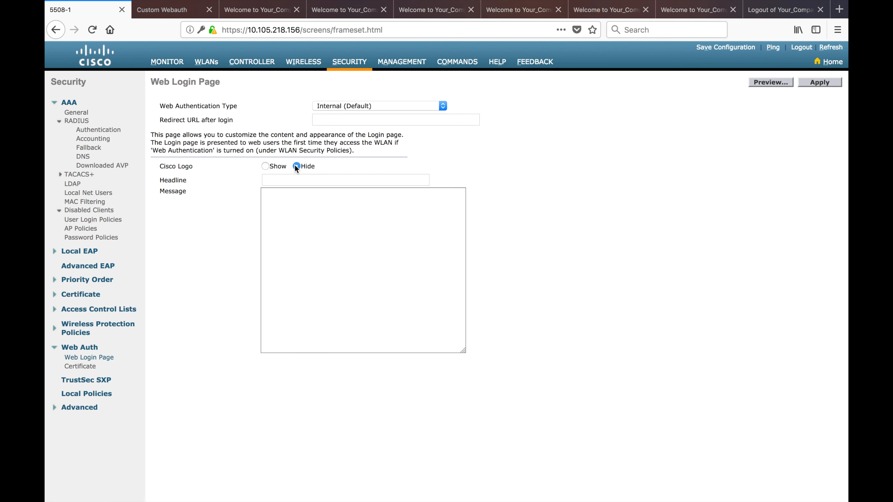
pyautogui.click(817, 82)
pyautogui.click(782, 86)
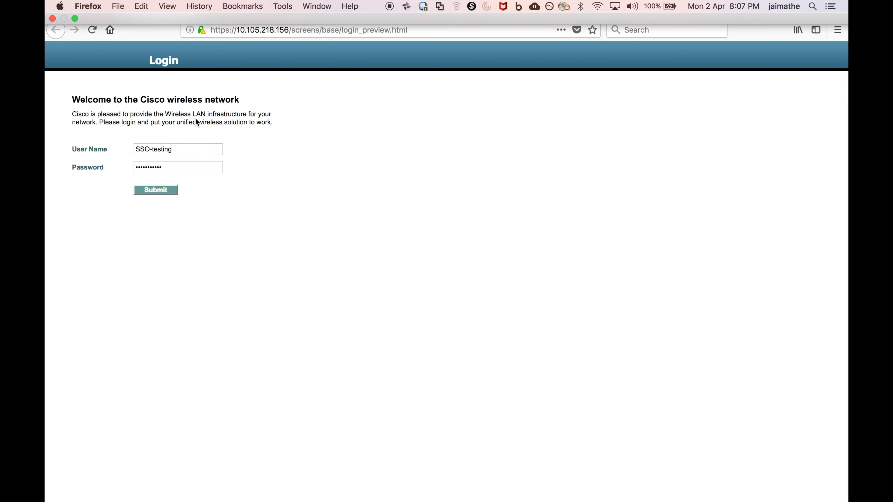
pyautogui.click(192, 10)
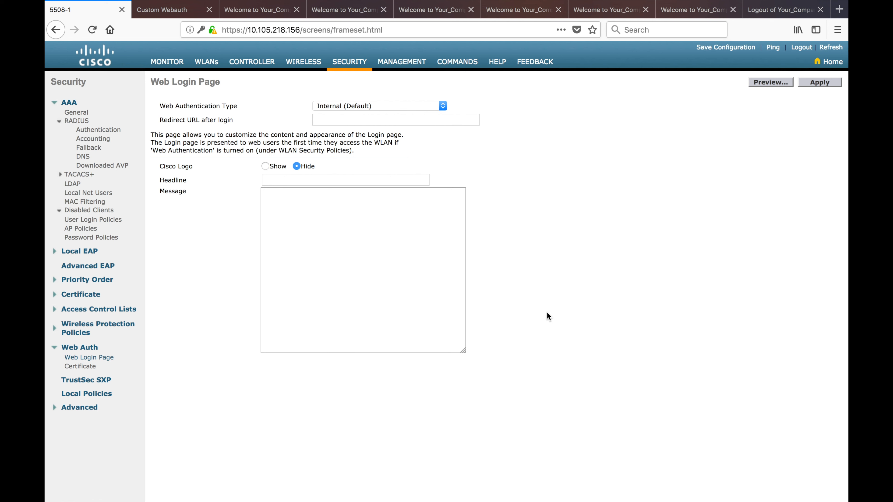
pyautogui.click(340, 180)
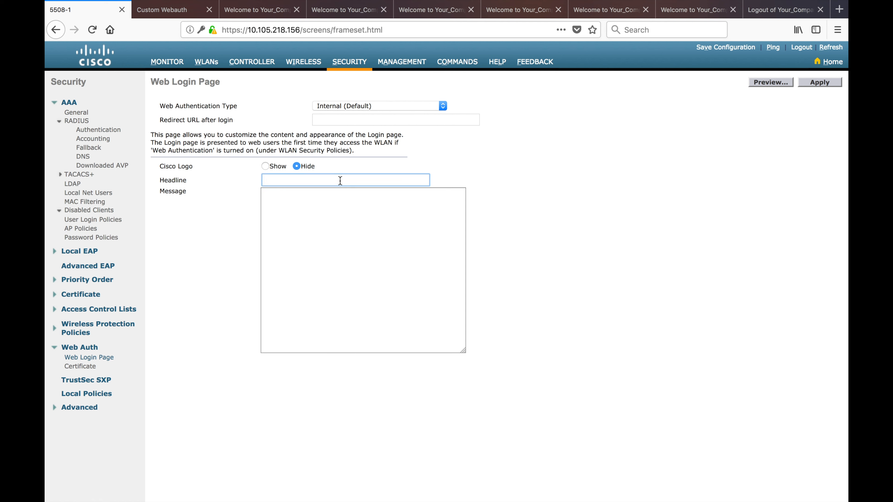
# Set the headline to a welcome line with the author's name and the message 'Test', then preview
pyautogui.click(365, 229)
pyautogui.write('Test')
pyautogui.click(822, 83)
pyautogui.click(776, 82)
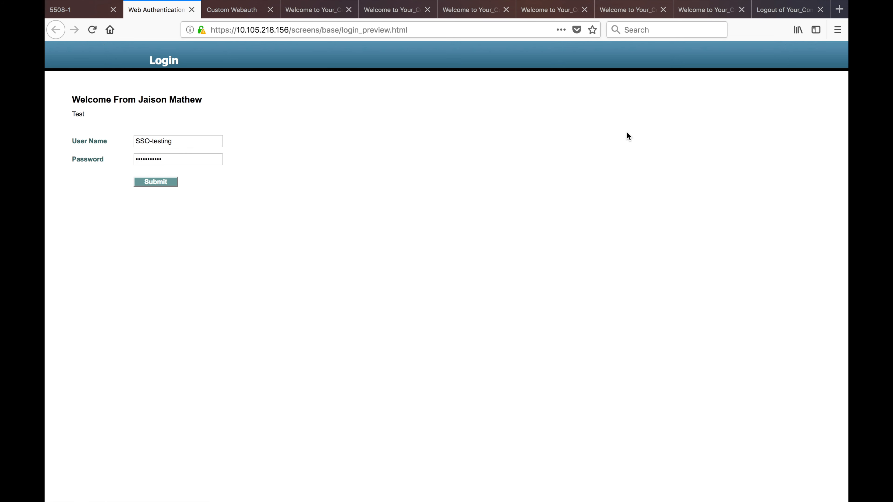
pyautogui.moveTo(72, 99); pyautogui.dragTo(281, 114)
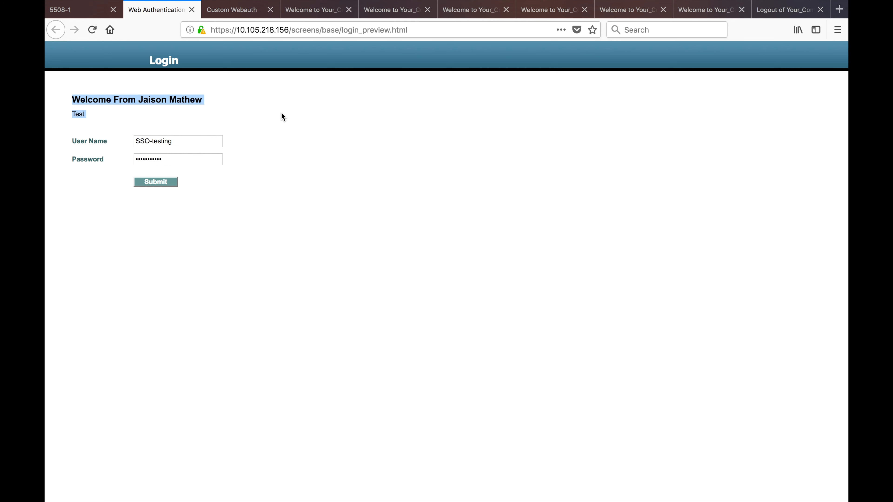
# Clear the headline and message text, set Cisco Logo back to Show, and apply
pyautogui.click(192, 10)
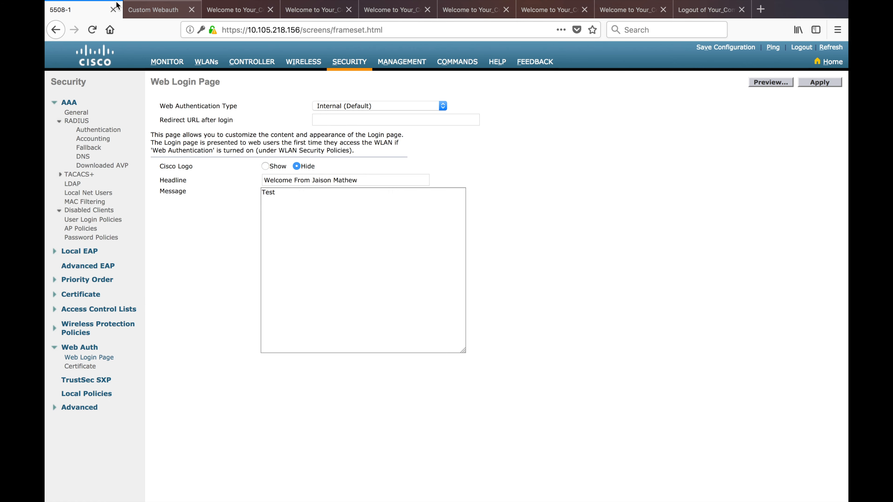
pyautogui.moveTo(364, 180); pyautogui.dragTo(242, 178)
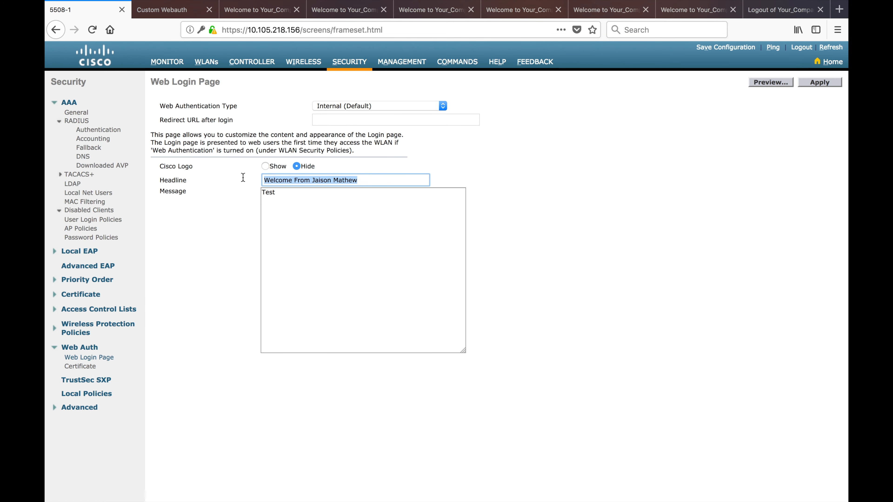
pyautogui.press('BackSpace')
pyautogui.moveTo(332, 206); pyautogui.dragTo(232, 193)
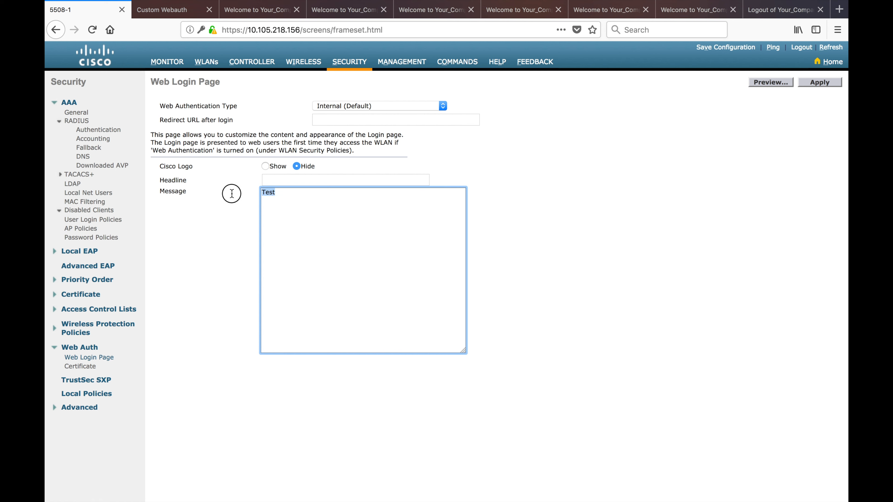
pyautogui.press('BackSpace')
pyautogui.click(265, 169)
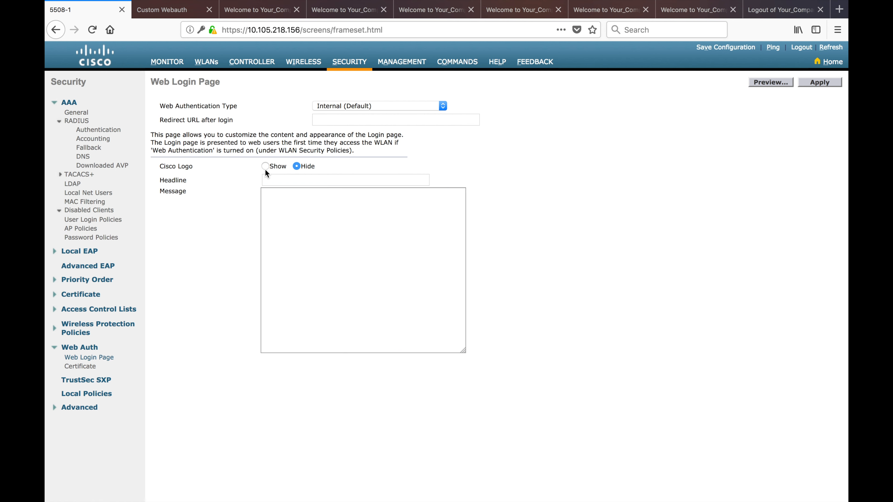
pyautogui.click(265, 168)
pyautogui.click(814, 86)
# In Controller General settings, keep Web Radius Authentication at PAP
pyautogui.click(251, 64)
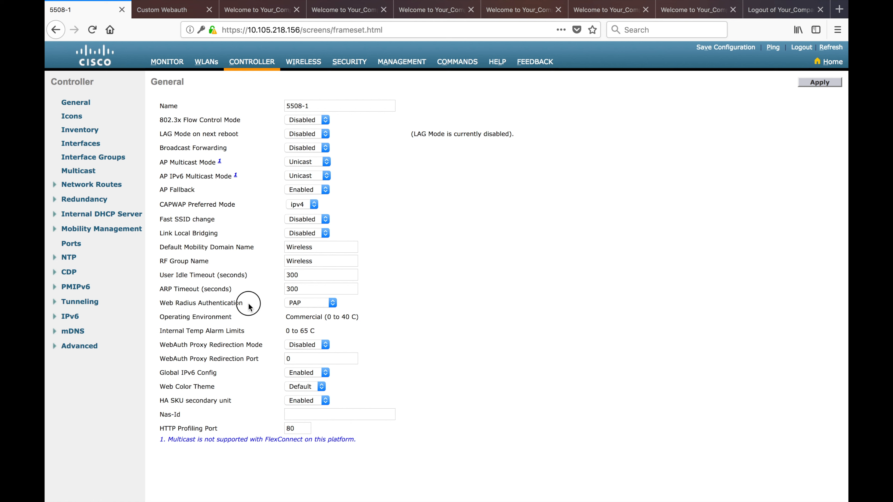
pyautogui.moveTo(245, 304); pyautogui.dragTo(160, 303)
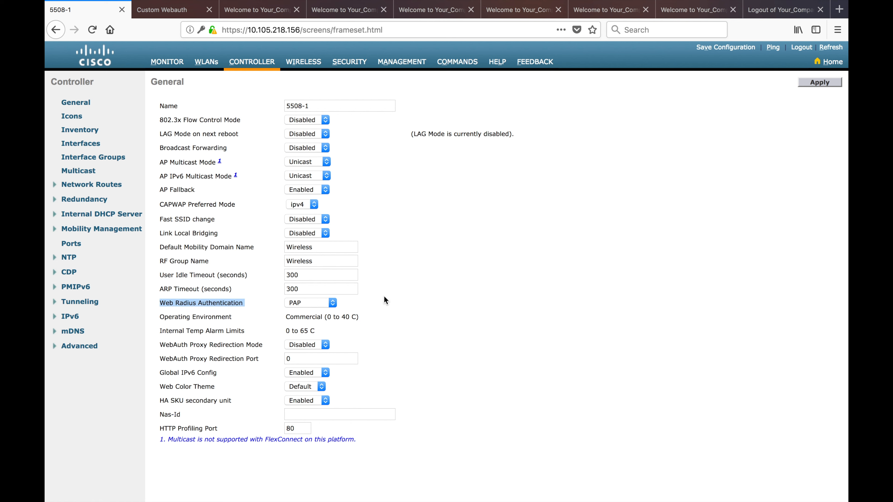
pyautogui.click(333, 303)
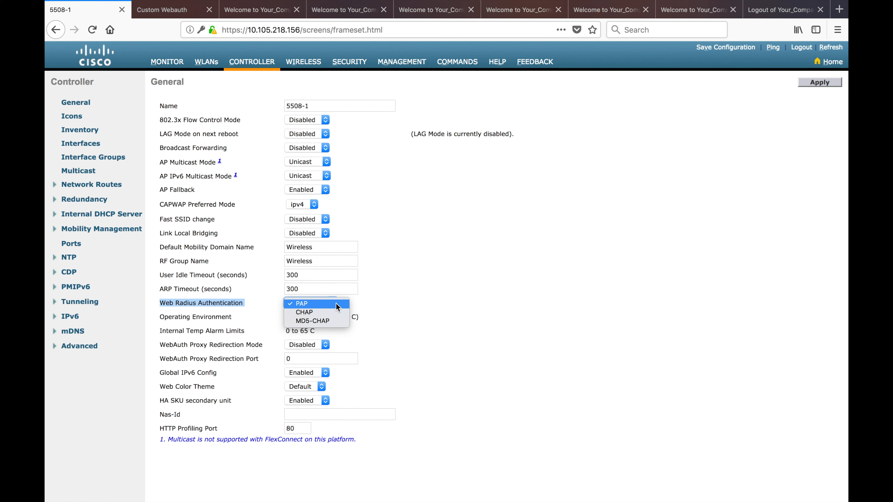
pyautogui.click(478, 345)
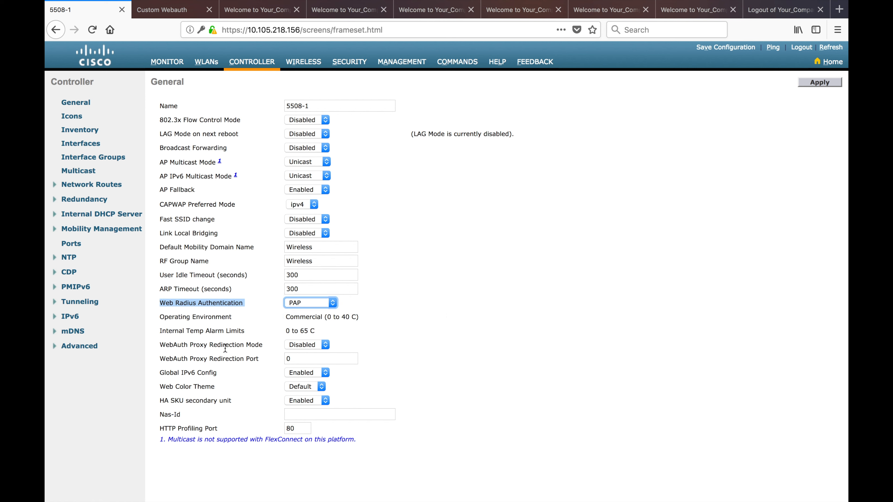
# Enable WebAuth Proxy Redirection Mode and set its port to 8080
pyautogui.moveTo(160, 346); pyautogui.dragTo(265, 350)
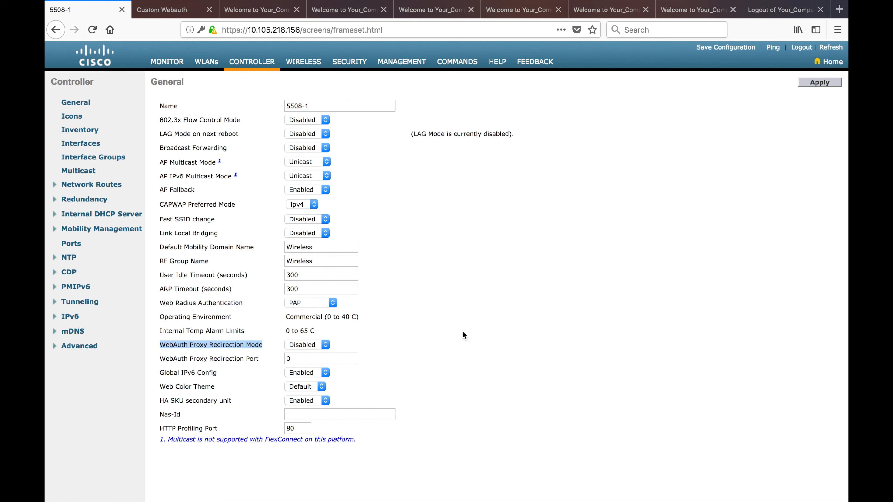
pyautogui.click(325, 345)
pyautogui.click(319, 355)
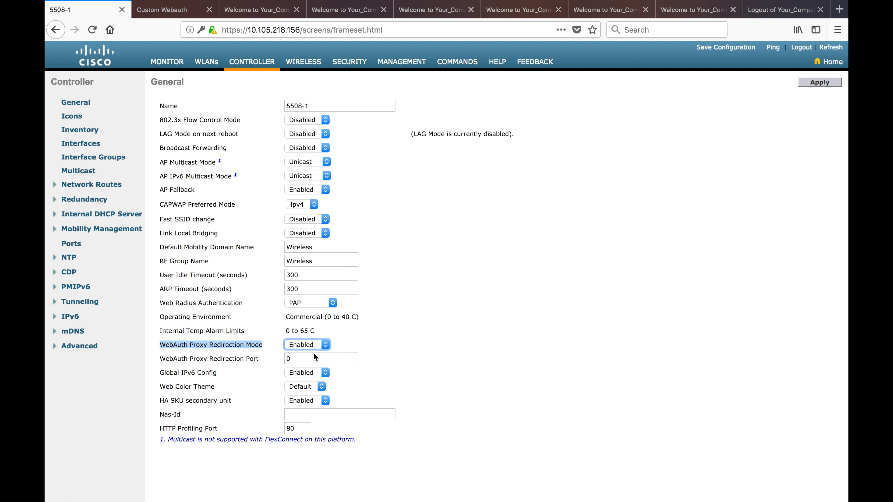
pyautogui.click(228, 355)
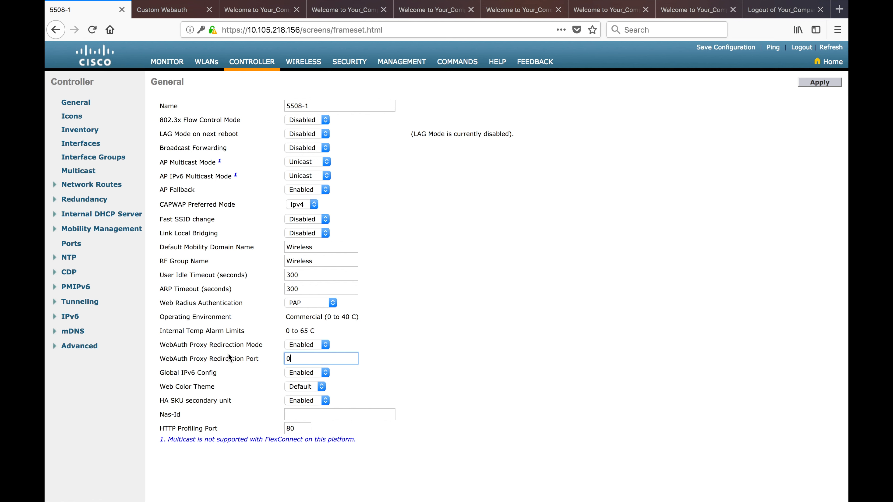
pyautogui.press('BackSpace')
pyautogui.write('8080')
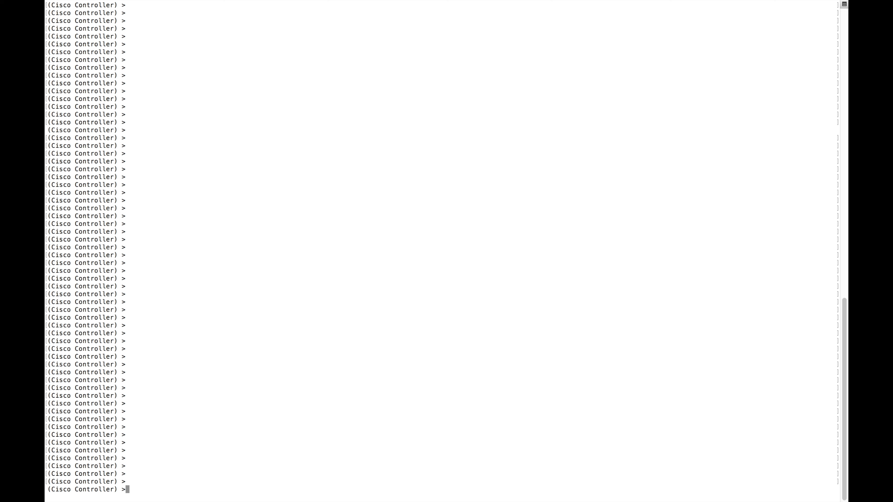
# In the CLI, enter 'config network web-auth ?' to list subcommands like port, proxy-redirect, secureweb
pyautogui.write('config network we?')
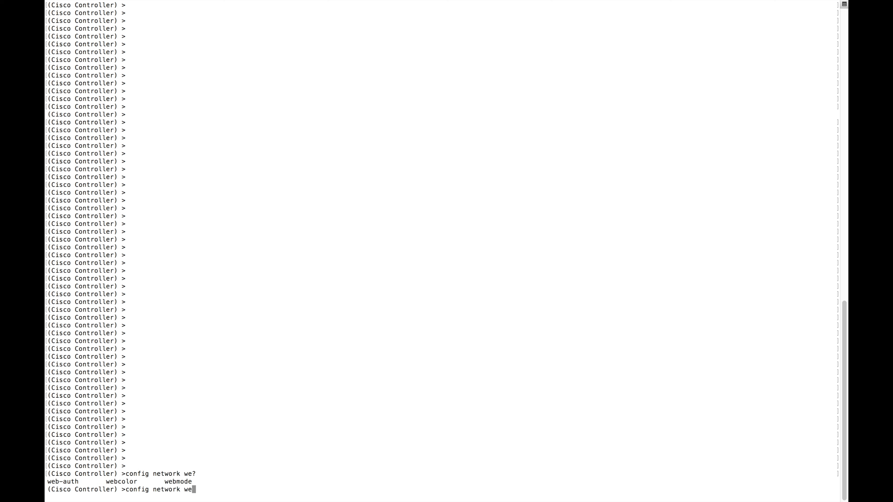
pyautogui.write('b-')
pyautogui.press('Tab')
pyautogui.write('?')
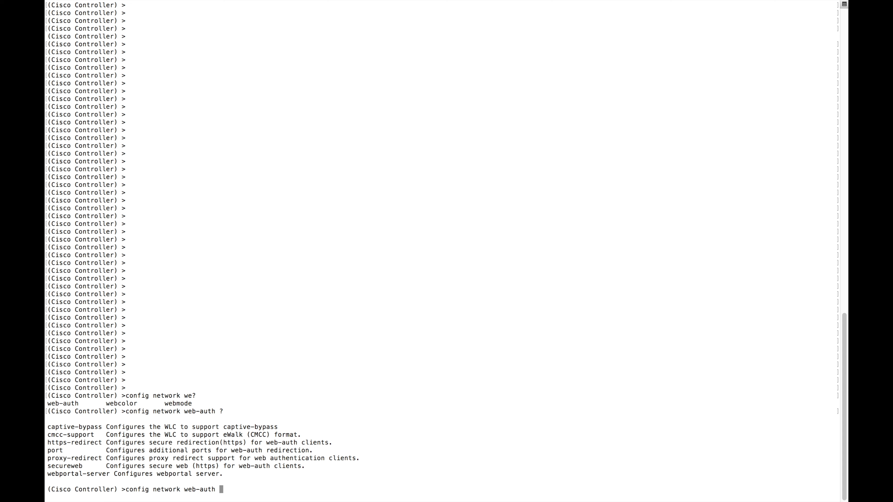
pyautogui.moveTo(47, 443); pyautogui.dragTo(102, 444)
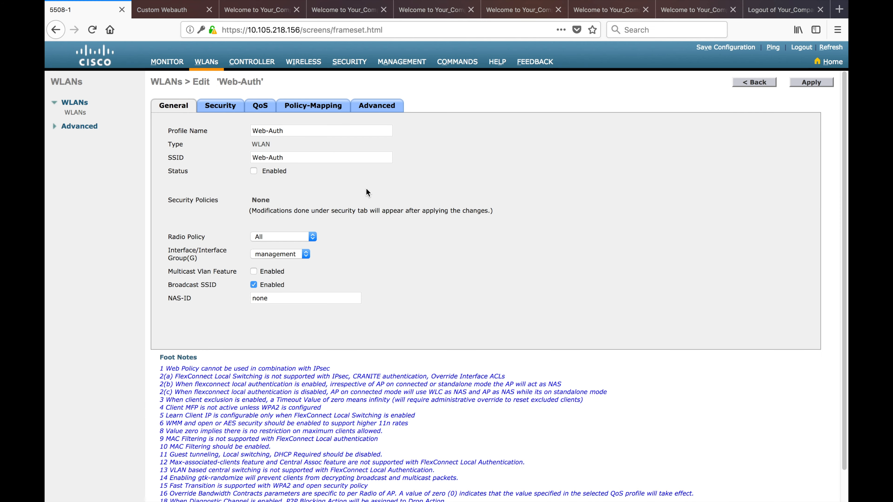
# On the Web-Auth WLAN's Security tab, set Layer 3 Security to Web Policy
pyautogui.click(222, 109)
pyautogui.click(183, 129)
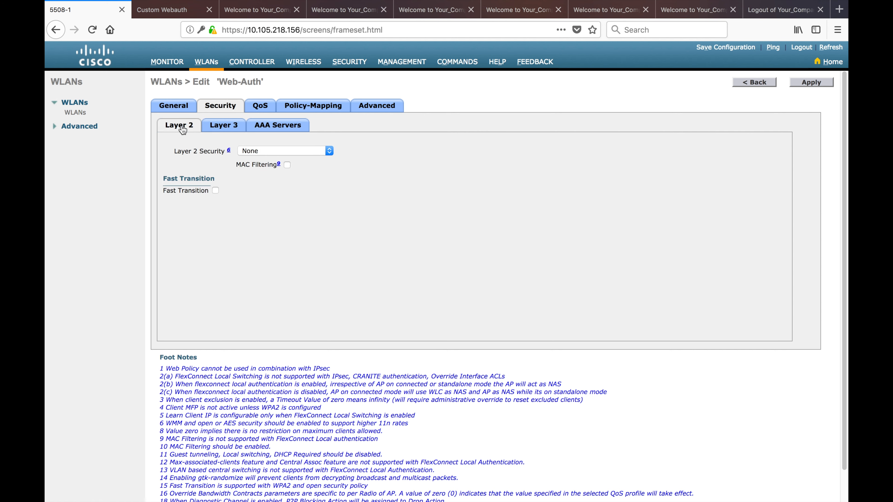
pyautogui.click(212, 128)
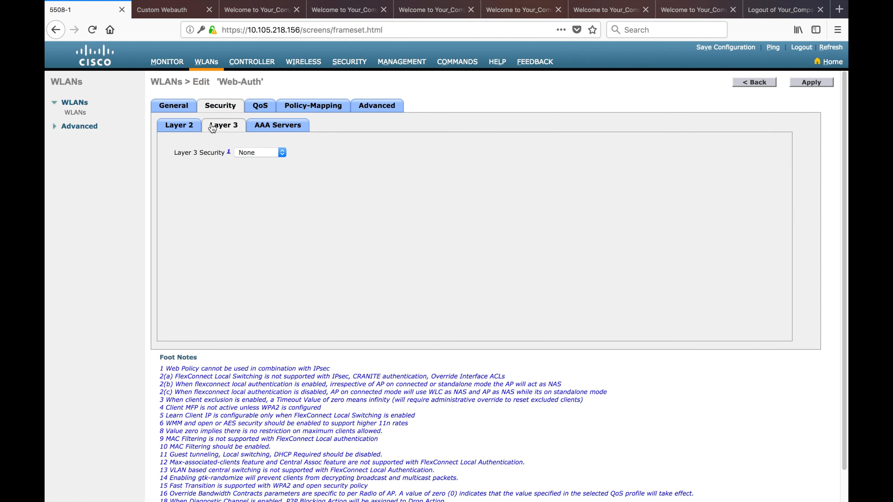
pyautogui.click(283, 153)
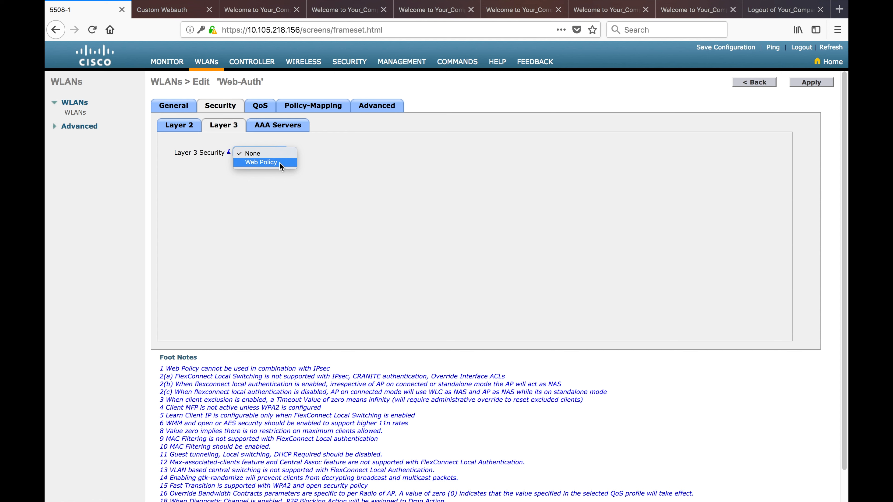
pyautogui.click(280, 163)
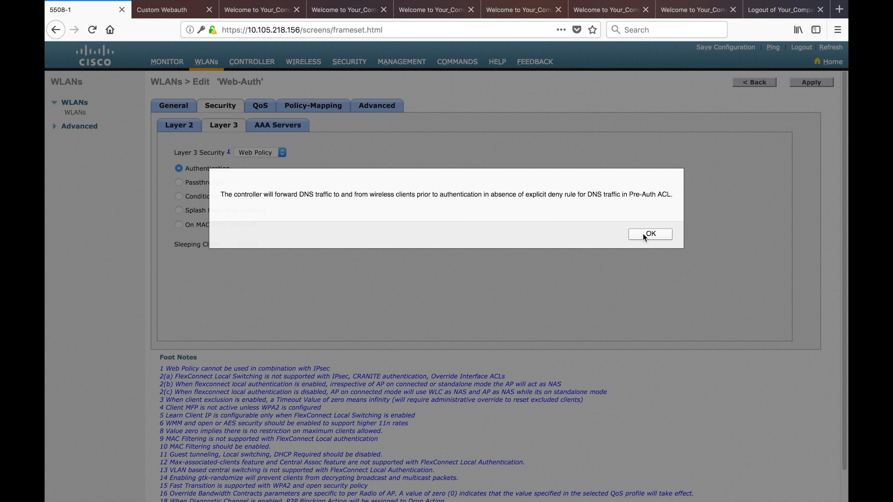
# Acknowledge the DNS forwarding notice and view the local login welcome page
pyautogui.click(643, 235)
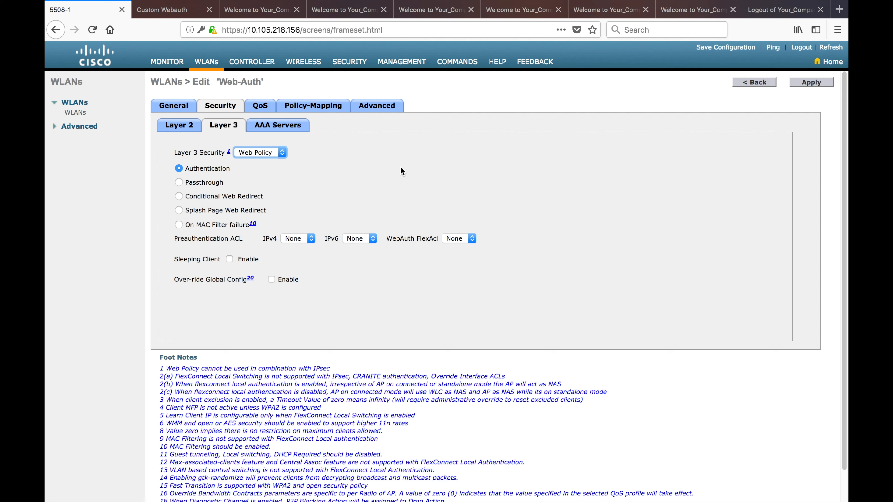
pyautogui.click(258, 9)
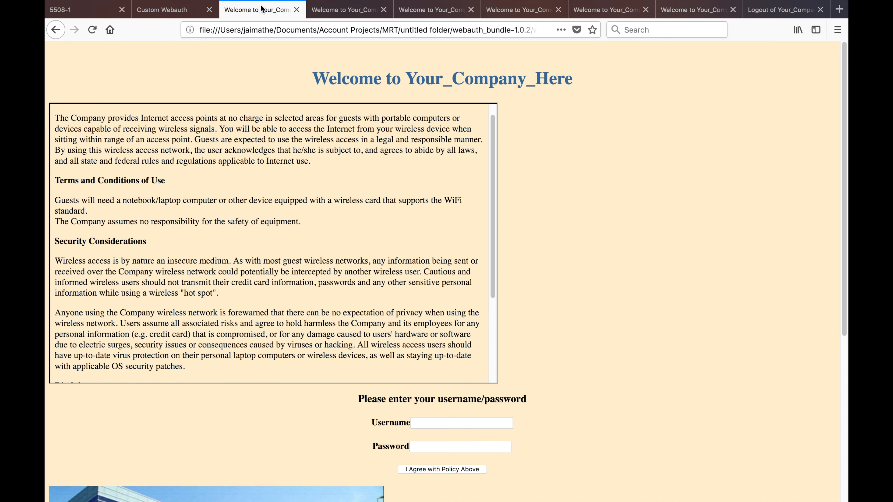
# Check the sample page's Username field, then return to the controller's Layer 3 page
pyautogui.click(478, 421)
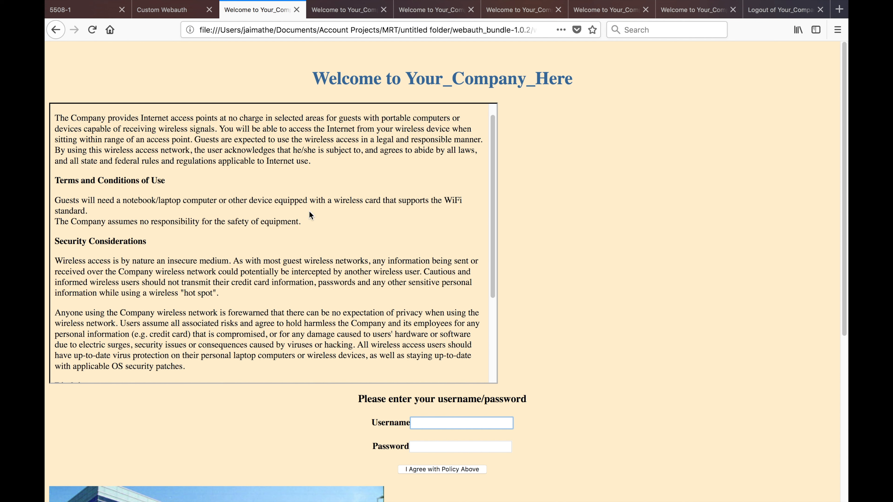
pyautogui.click(93, 14)
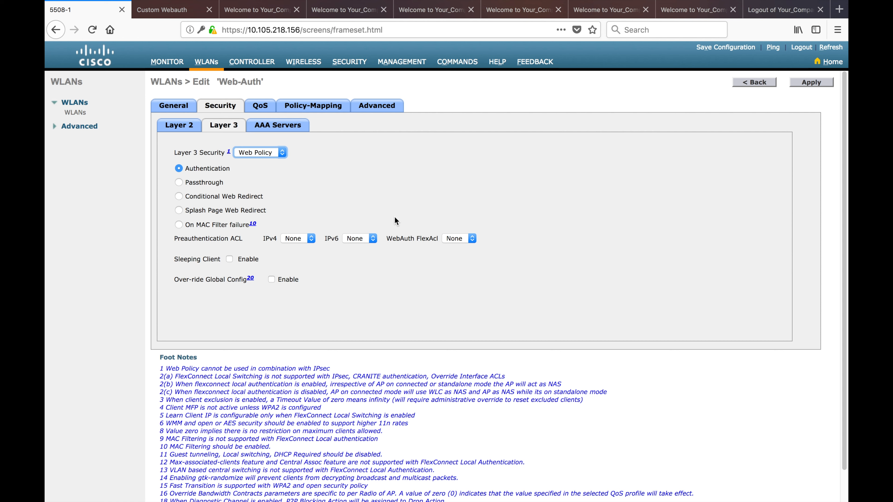
# Change the Web Policy from Authentication to Passthrough
pyautogui.click(179, 182)
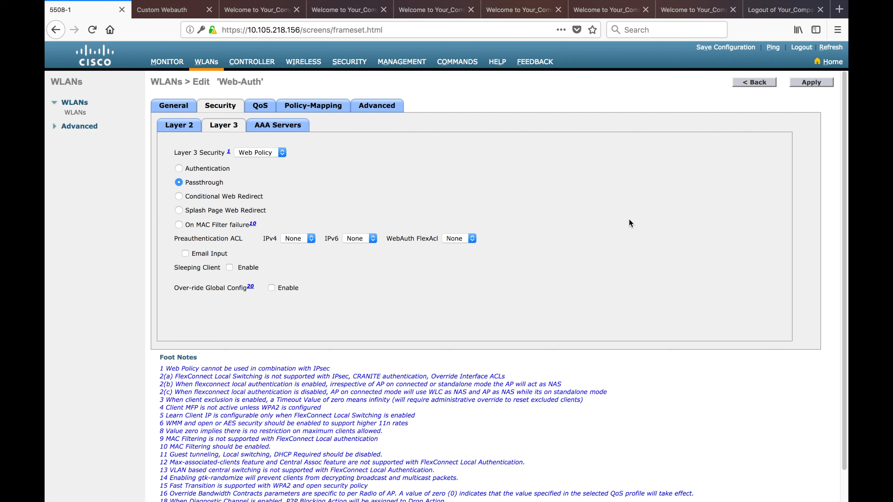
# View the passthrough welcome page with its Accept and Reject usage terms
pyautogui.click(340, 12)
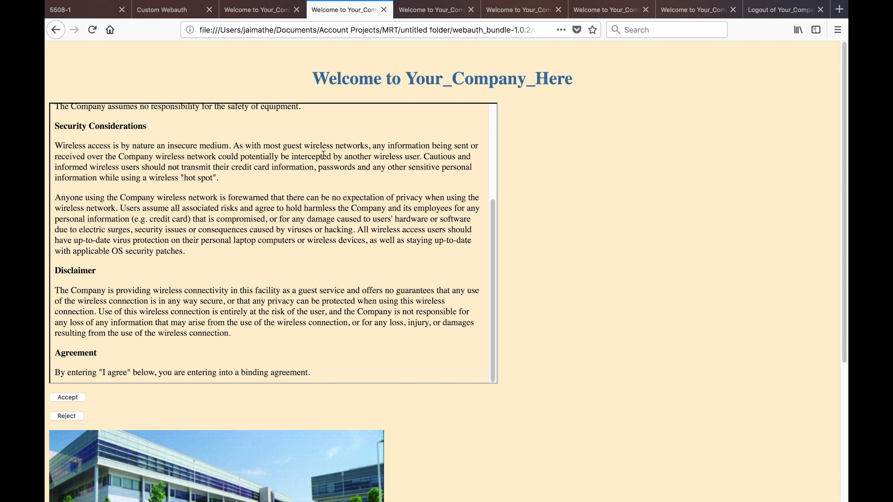
# Review the Custom Webauth bundles, then display the welcome page with an Email Address field
pyautogui.click(170, 15)
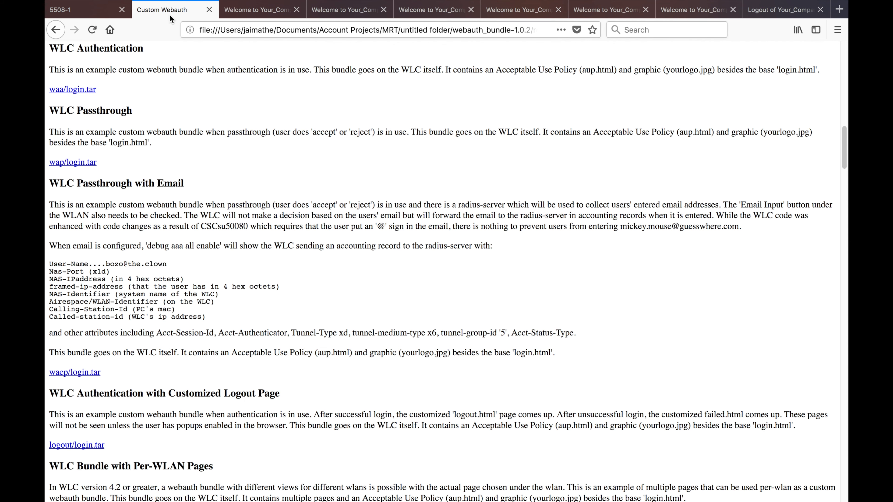
pyautogui.click(80, 14)
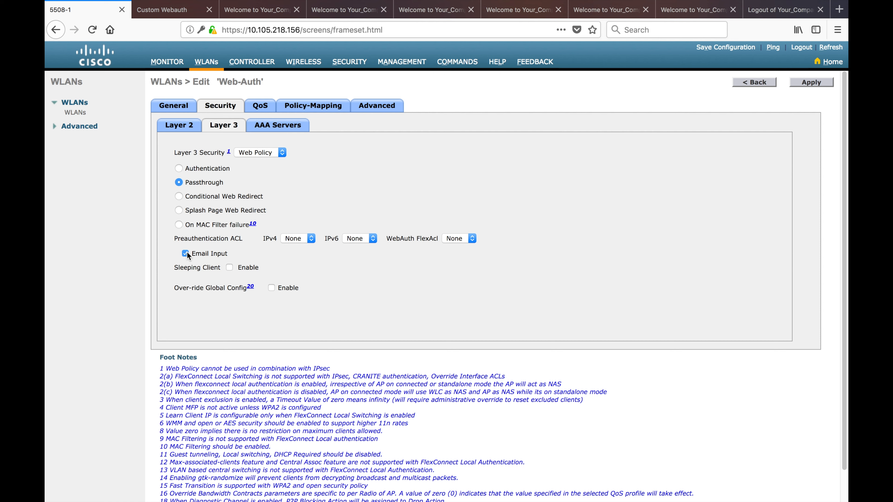
pyautogui.click(339, 10)
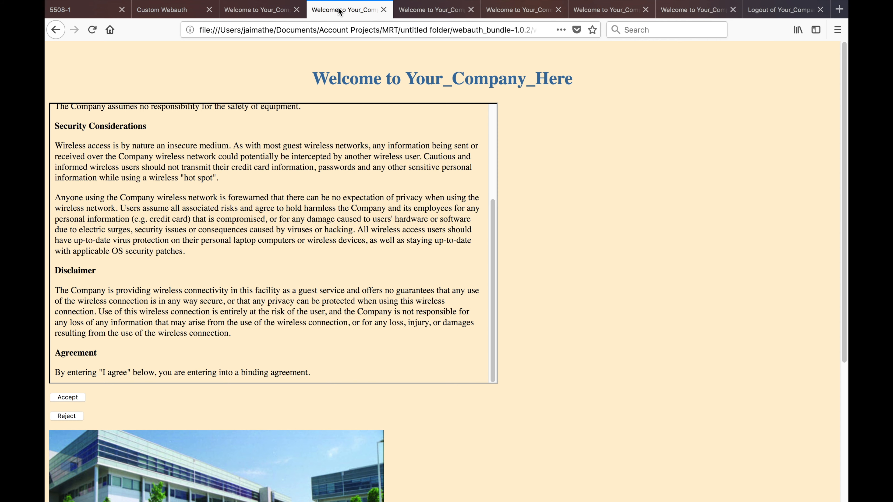
pyautogui.click(427, 11)
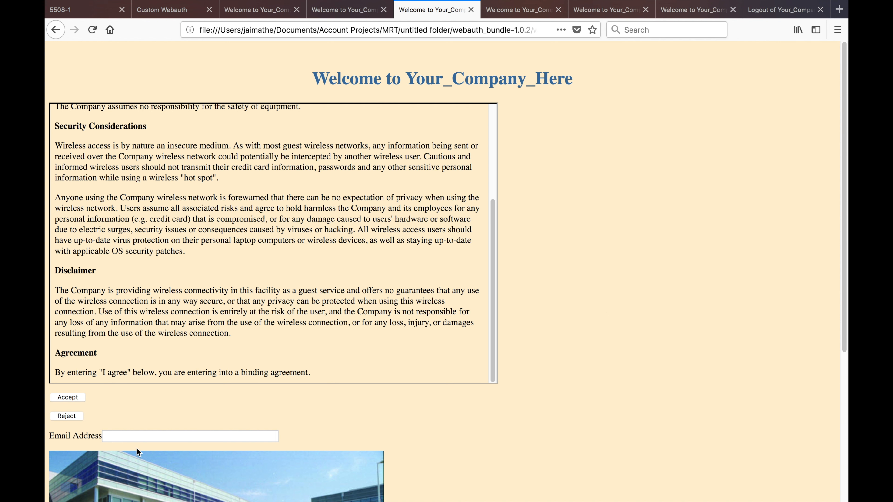
# Enter a sample e-mail address in the welcome page's Email Address field and select its @
pyautogui.click(146, 438)
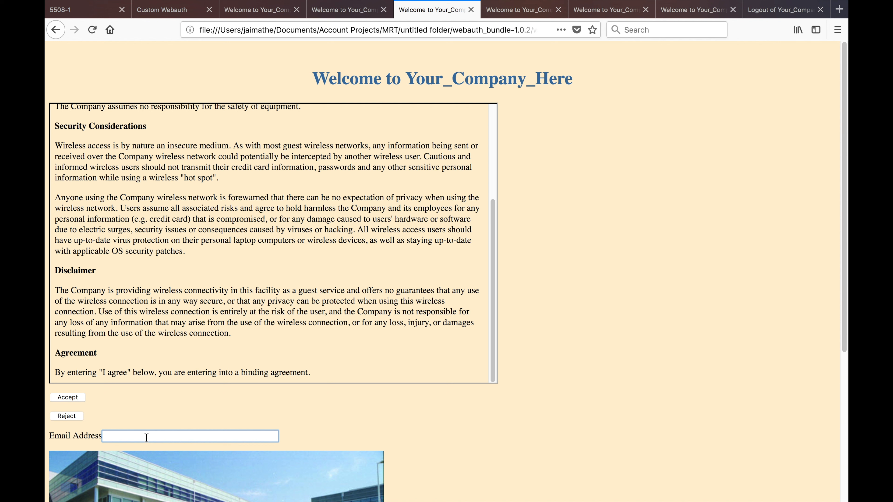
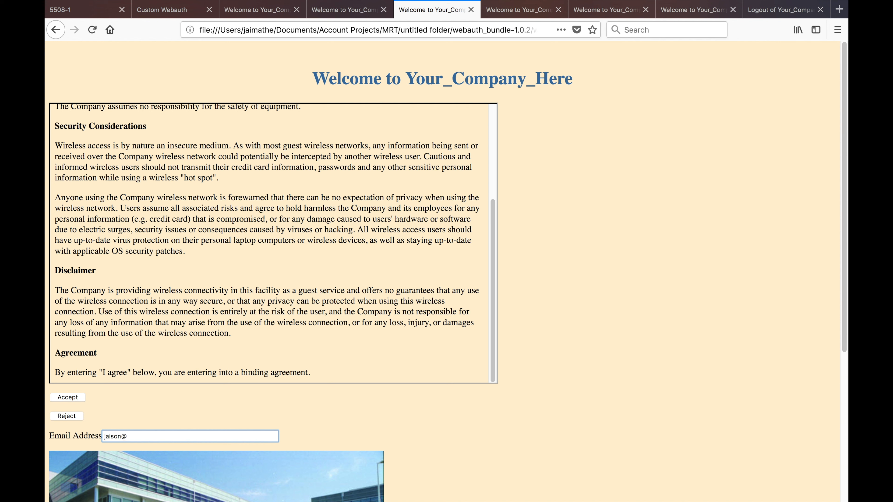
pyautogui.doubleClick(123, 436)
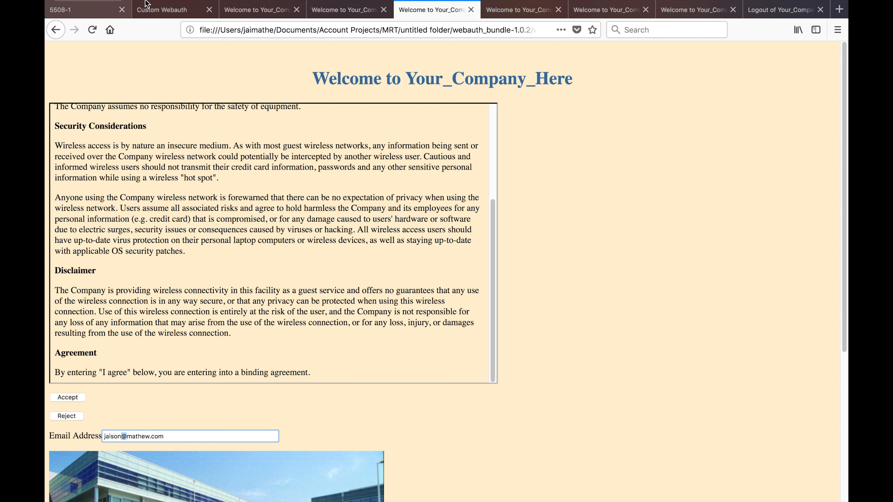
# Review the Passthrough with Email accounting attributes, then return to the Web-Auth WLAN security settings
pyautogui.click(155, 13)
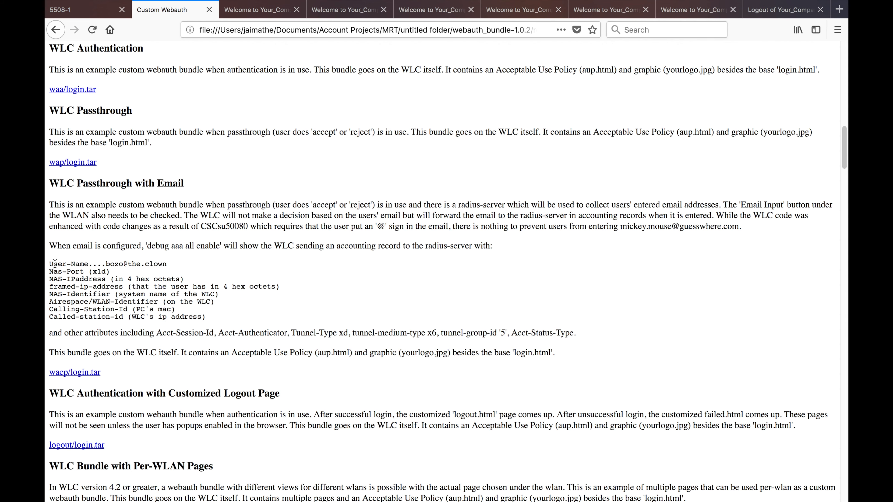
pyautogui.moveTo(49, 264); pyautogui.dragTo(214, 317)
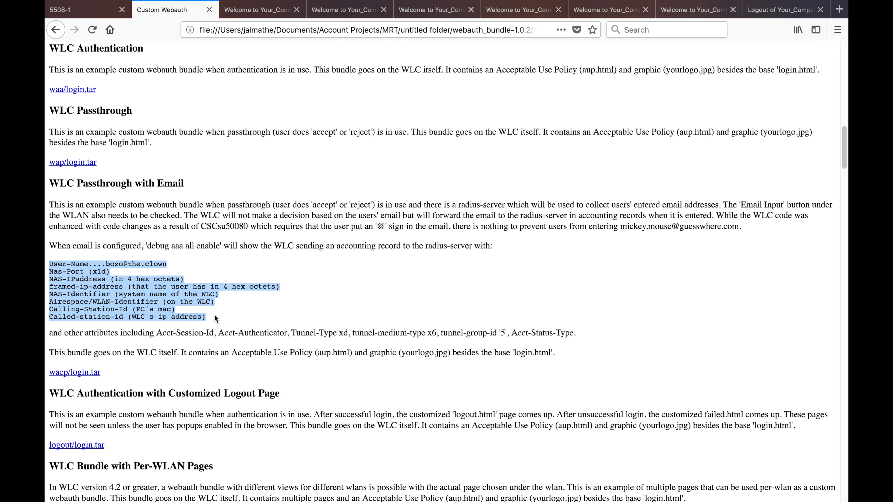
pyautogui.click(70, 11)
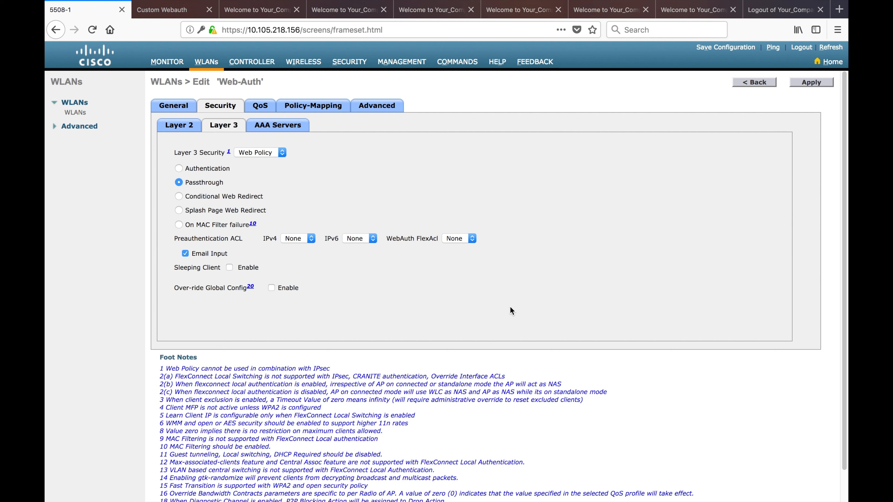
# Enable Sleeping Client on the Web-Auth WLAN and point out its 720-minute timeout (max 43200)
pyautogui.click(229, 267)
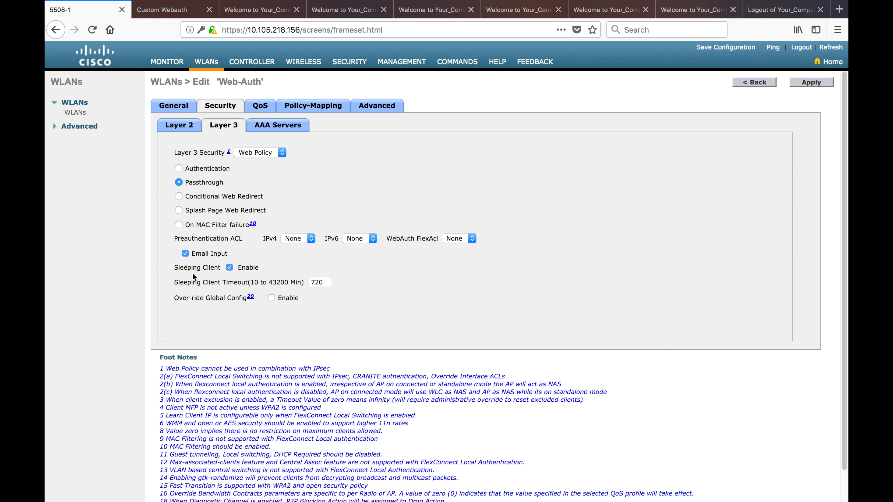
pyautogui.moveTo(174, 268); pyautogui.dragTo(221, 267)
pyautogui.moveTo(328, 282); pyautogui.dragTo(311, 283)
pyautogui.click(271, 281)
pyautogui.moveTo(271, 280); pyautogui.dragTo(306, 282)
pyautogui.doubleClick(323, 282)
# Choose Conditional Web Redirect at Layer 3 and set Layer 2 Security to WPA+WPA2
pyautogui.click(180, 199)
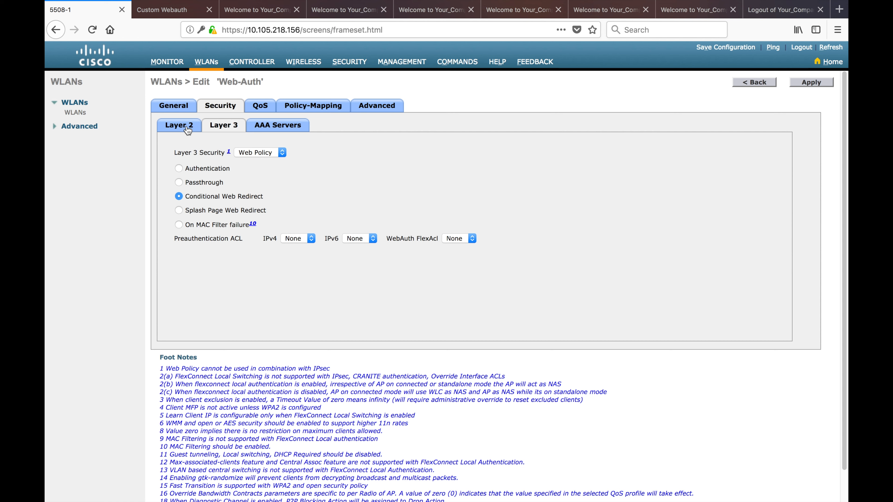
pyautogui.click(179, 125)
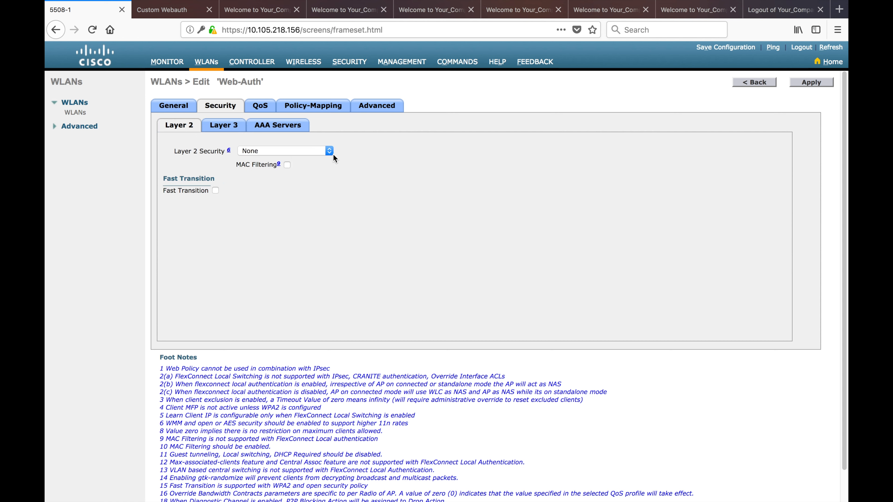
pyautogui.click(331, 153)
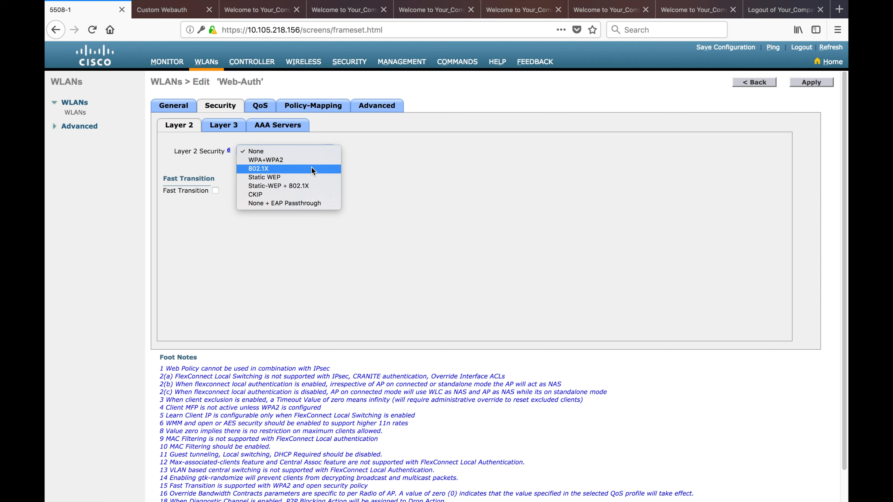
pyautogui.click(316, 162)
pyautogui.click(329, 151)
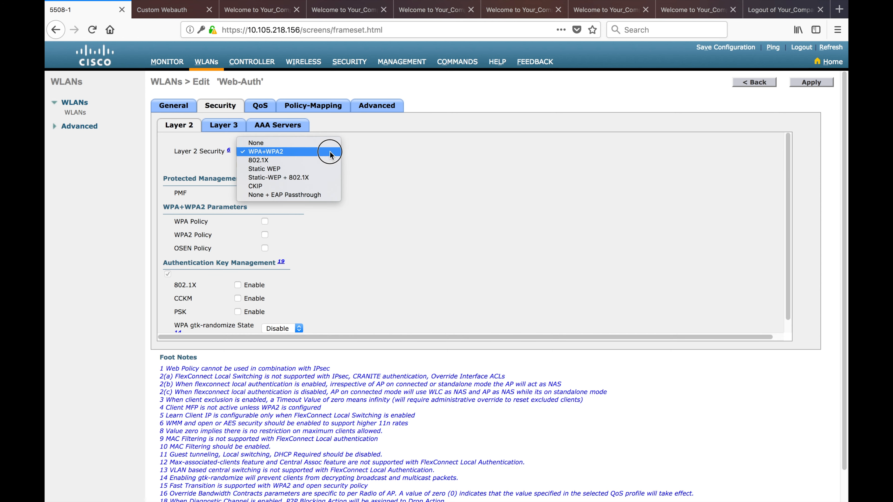
pyautogui.click(319, 161)
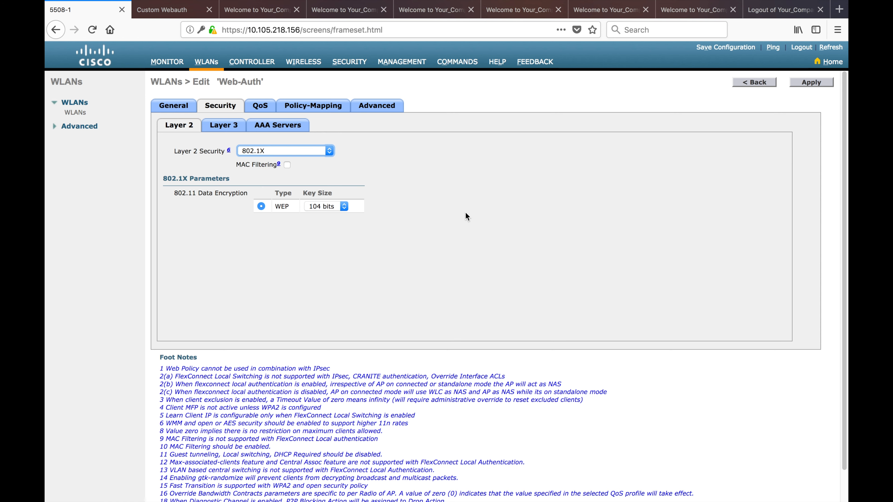
pyautogui.click(330, 154)
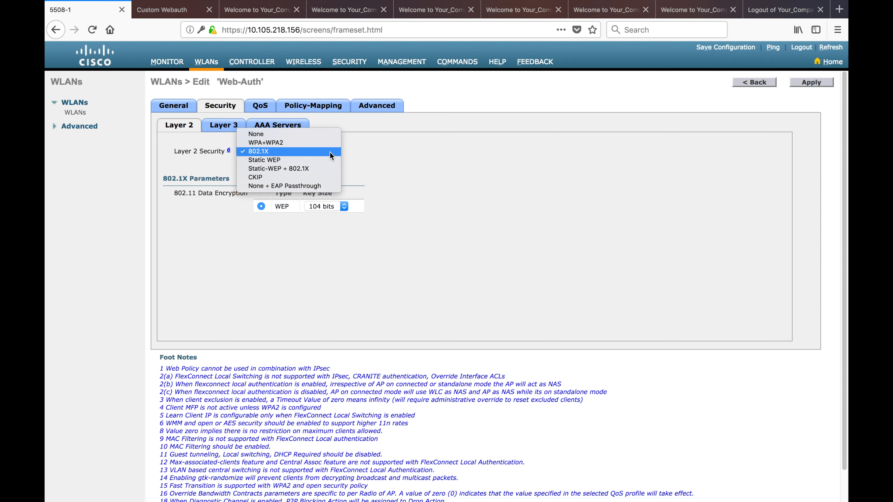
pyautogui.click(309, 143)
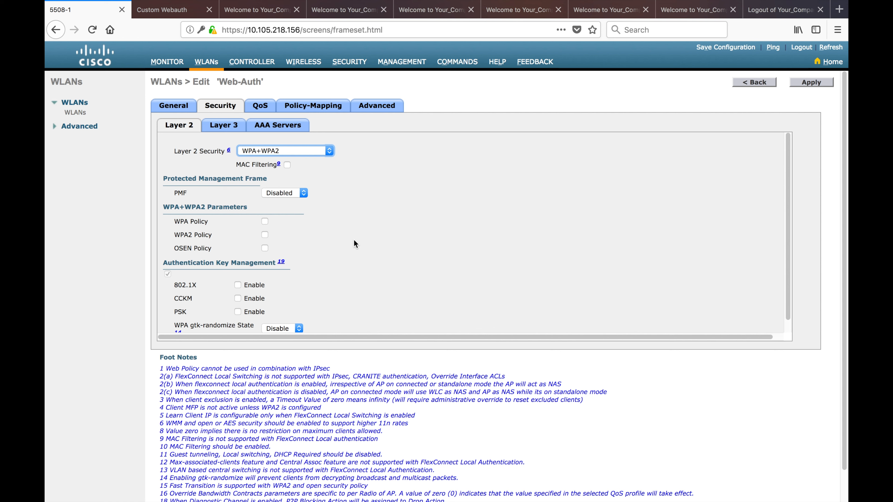
# Show the Web-Auth WLAN's Layer 3 settings with Splash Page Web Redirect as the policy
pyautogui.click(224, 125)
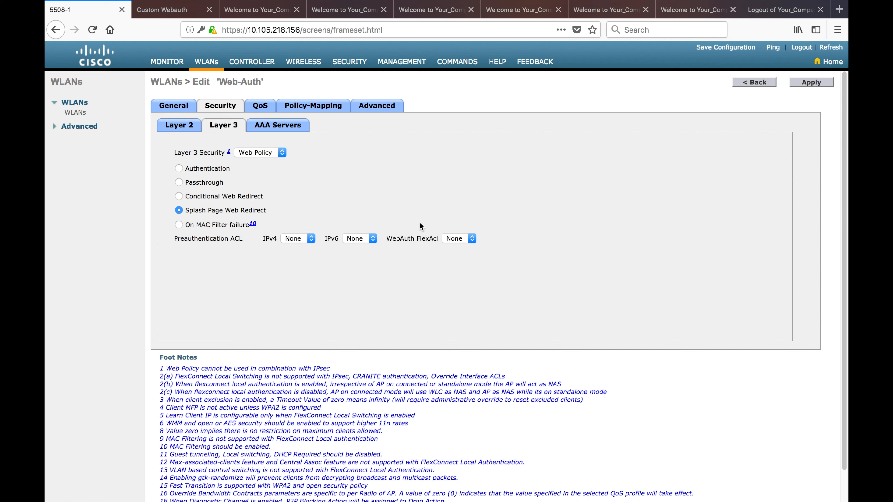
# Set the Web-Auth WLAN's Layer 2 Security to WPA+WPA2
pyautogui.click(179, 125)
pyautogui.click(299, 150)
pyautogui.click(320, 160)
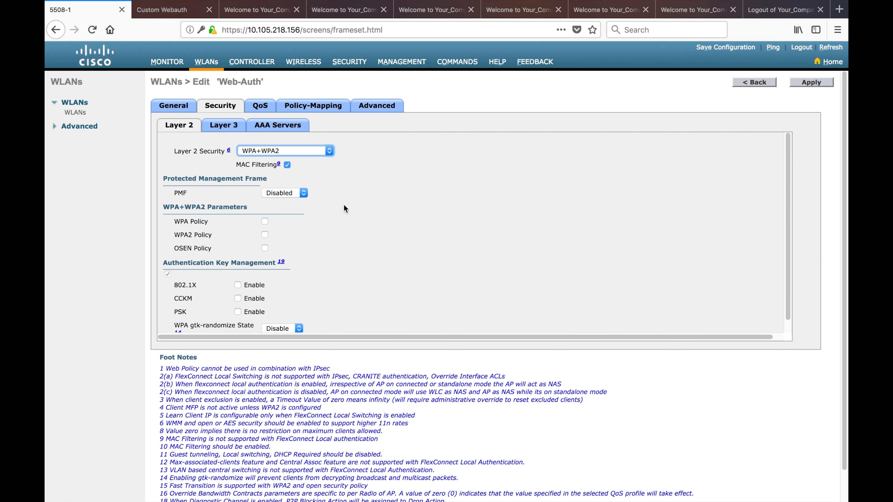
pyautogui.click(224, 127)
pyautogui.click(175, 127)
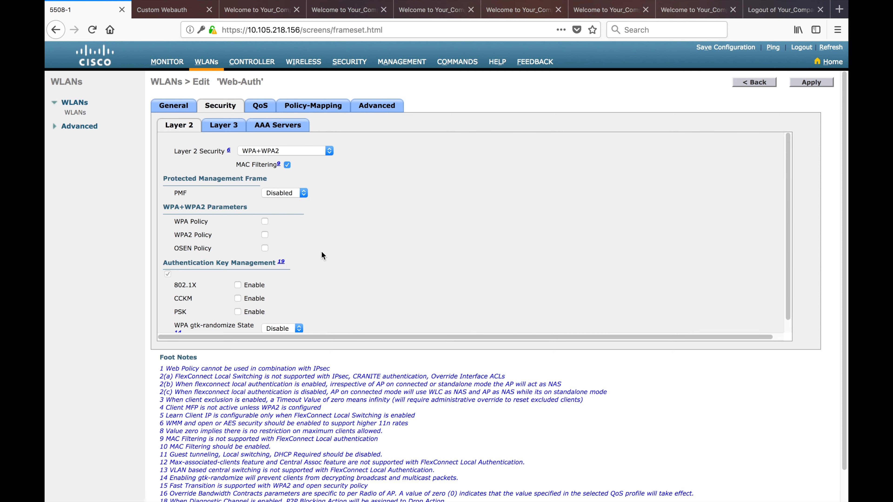
# Enable WPA Policy with AES and 802.1X key management, and apply the changes
pyautogui.click(266, 223)
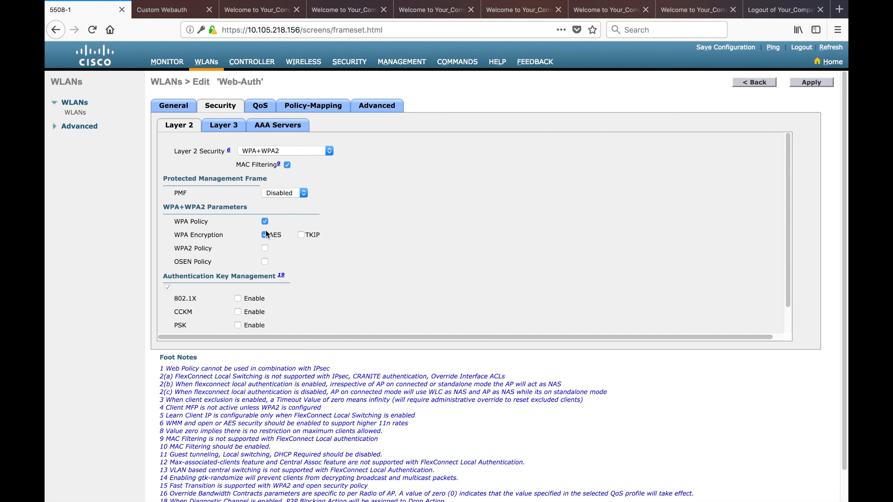
pyautogui.click(242, 299)
pyautogui.click(809, 83)
pyautogui.click(220, 106)
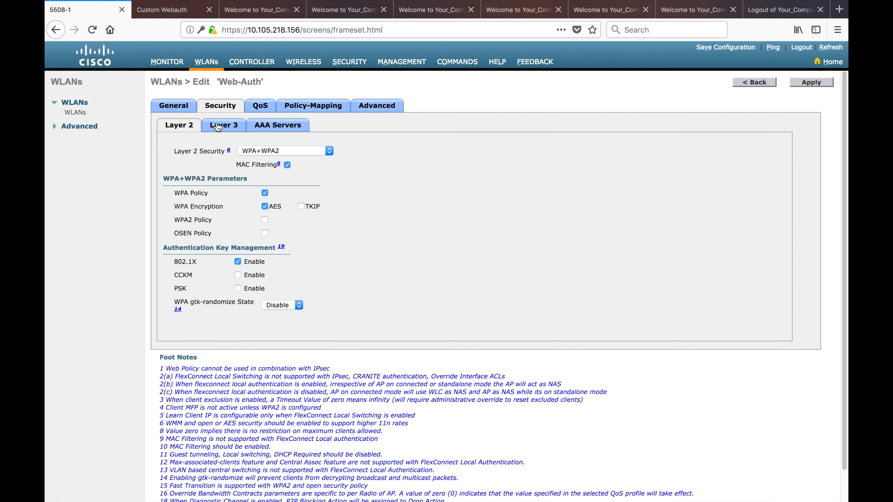
pyautogui.click(218, 127)
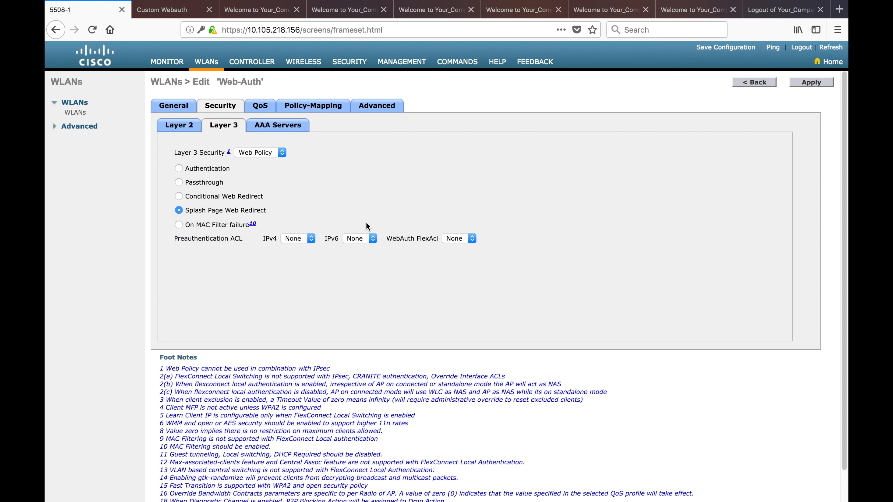
# Set the web policy to On MAC Filter failure with Layer 2 Security None and apply
pyautogui.click(178, 225)
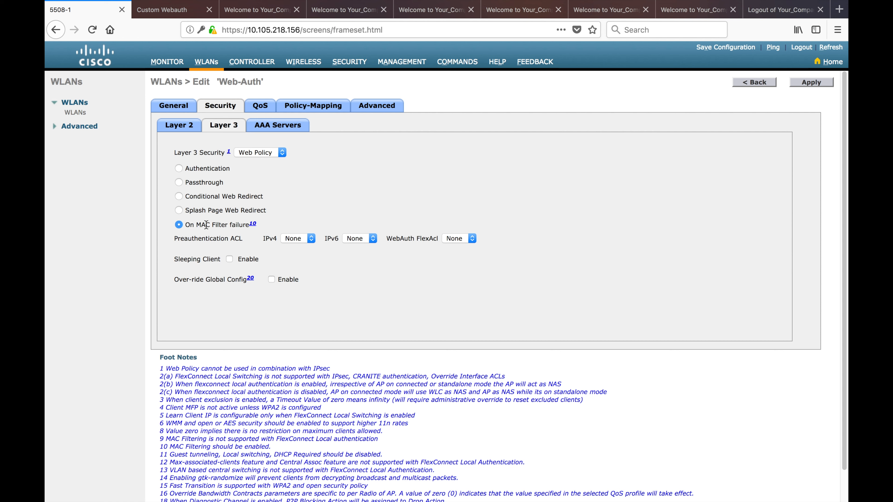
pyautogui.tripleClick(223, 226)
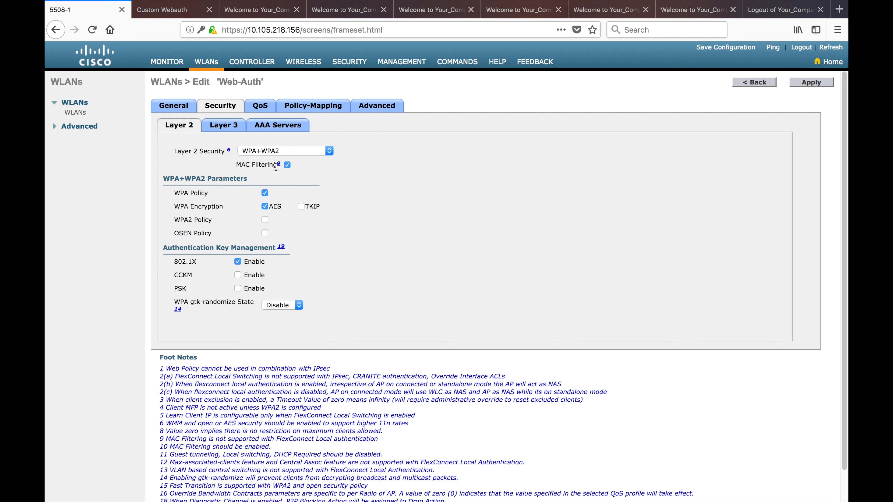
pyautogui.click(332, 151)
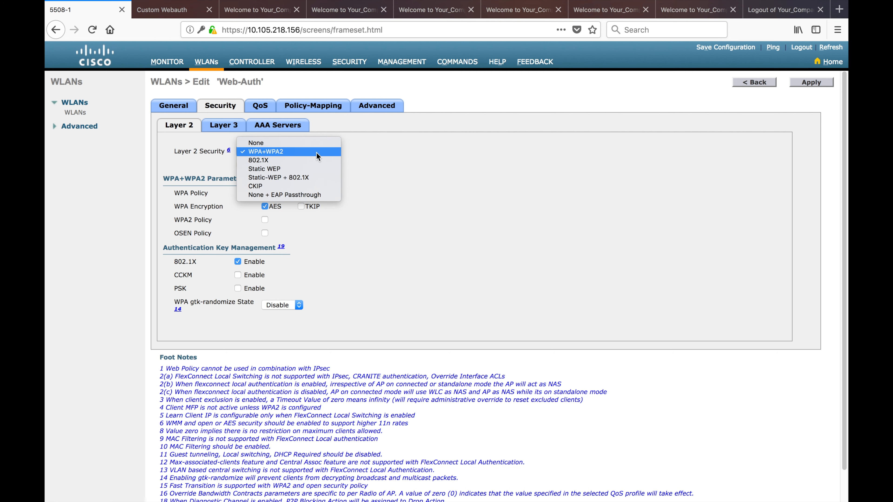
pyautogui.click(301, 144)
pyautogui.click(810, 82)
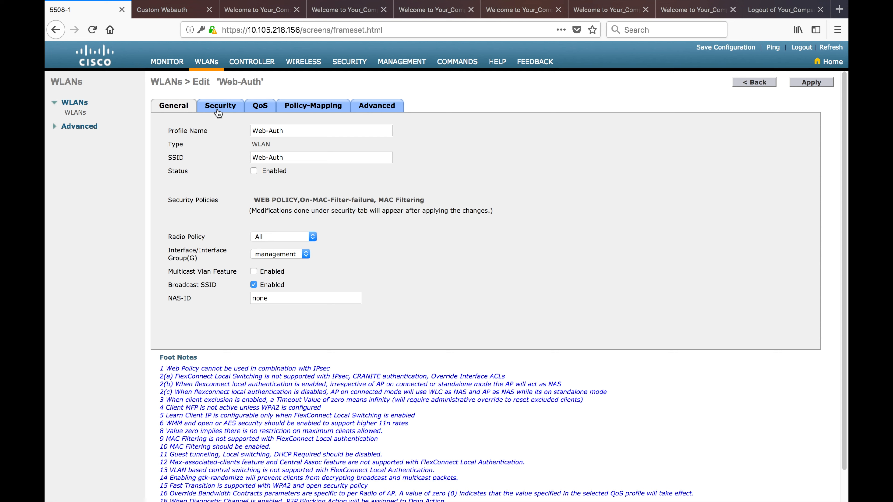
pyautogui.click(221, 112)
pyautogui.click(224, 123)
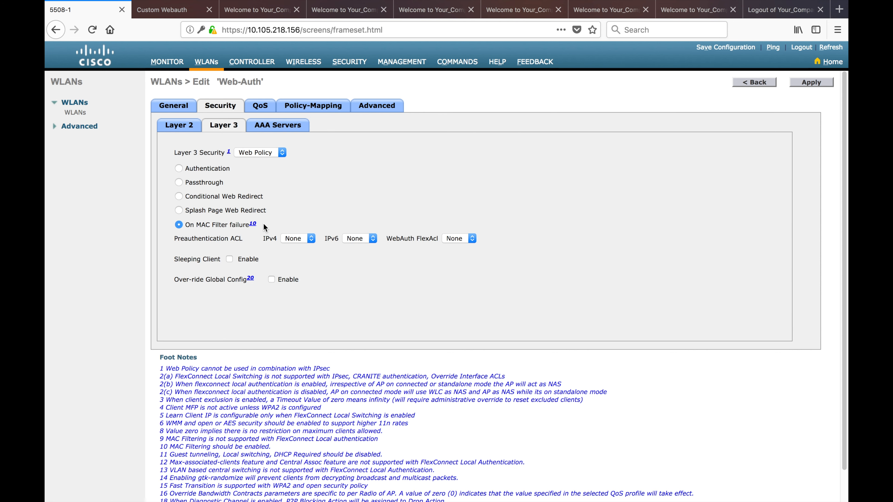
pyautogui.moveTo(266, 227); pyautogui.dragTo(164, 227)
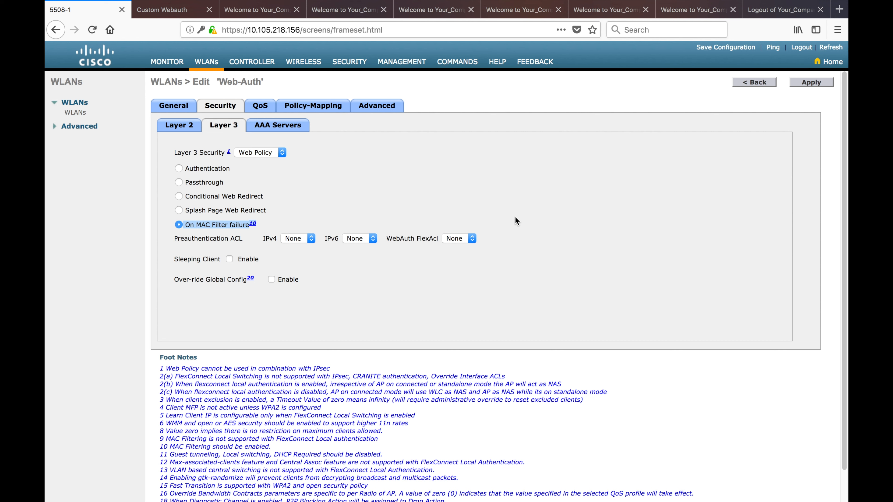
pyautogui.click(311, 239)
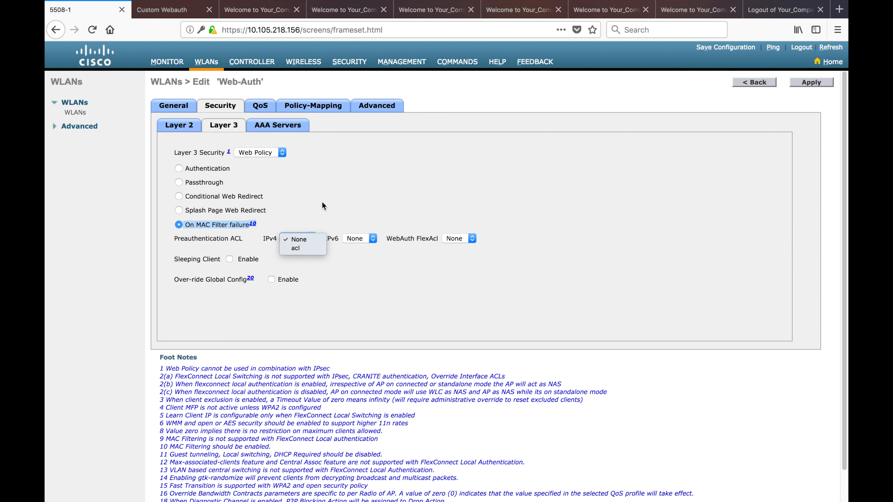
pyautogui.click(344, 187)
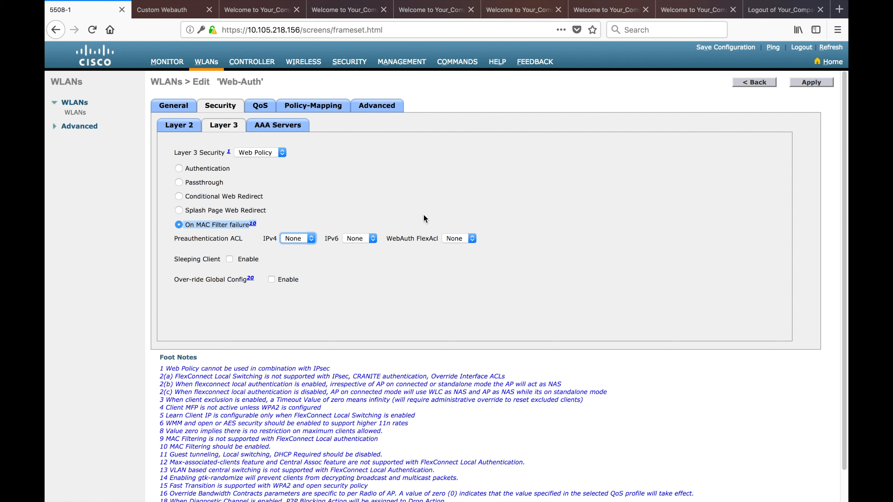
pyautogui.click(474, 239)
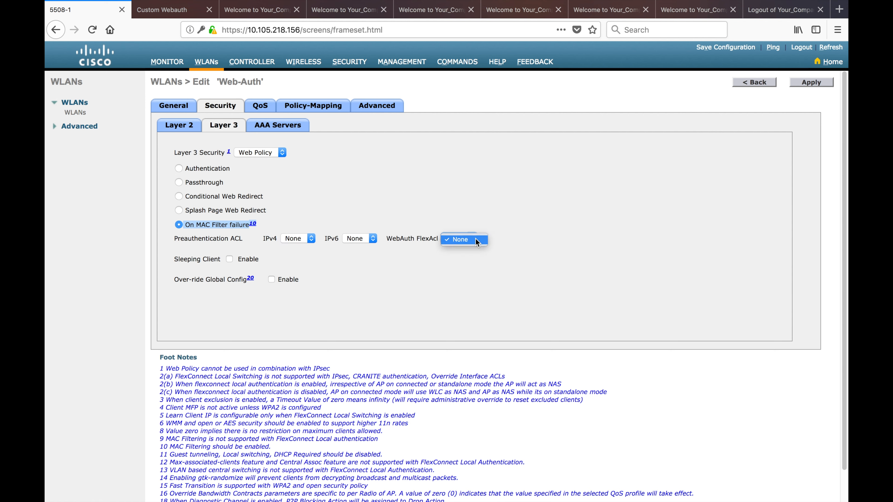
pyautogui.click(440, 239)
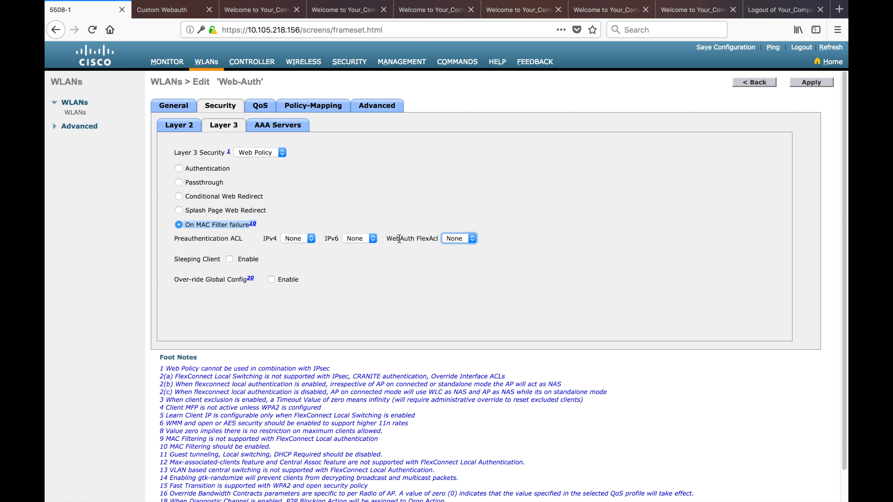
pyautogui.tripleClick(416, 238)
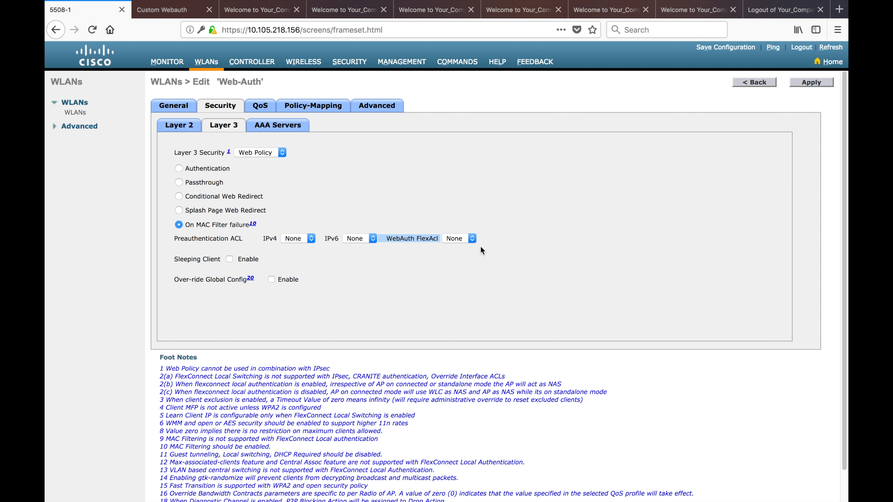
pyautogui.click(472, 242)
pyautogui.click(590, 270)
pyautogui.click(229, 259)
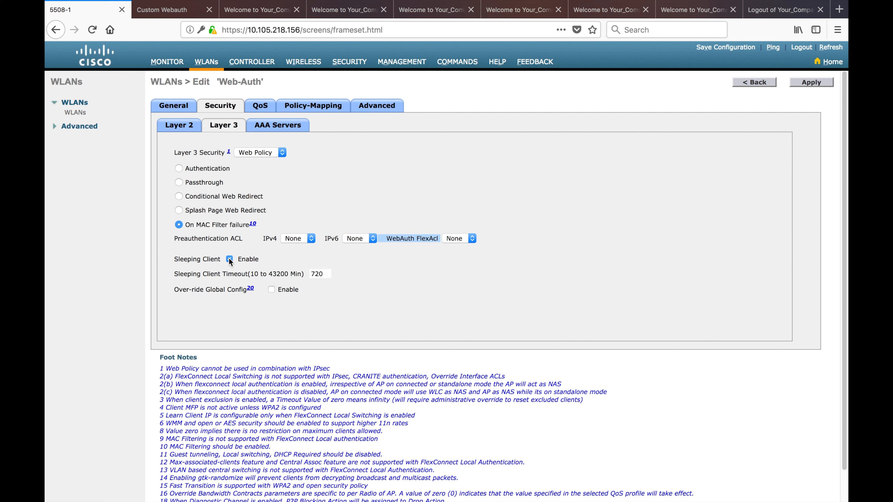
pyautogui.click(229, 260)
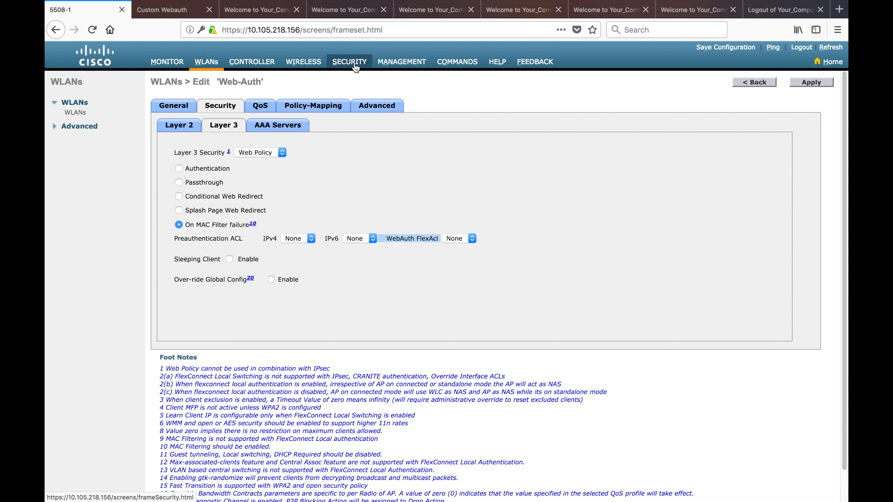
# Override global config with Web Auth type External (Re-direct to external server), URL left empty
pyautogui.click(271, 280)
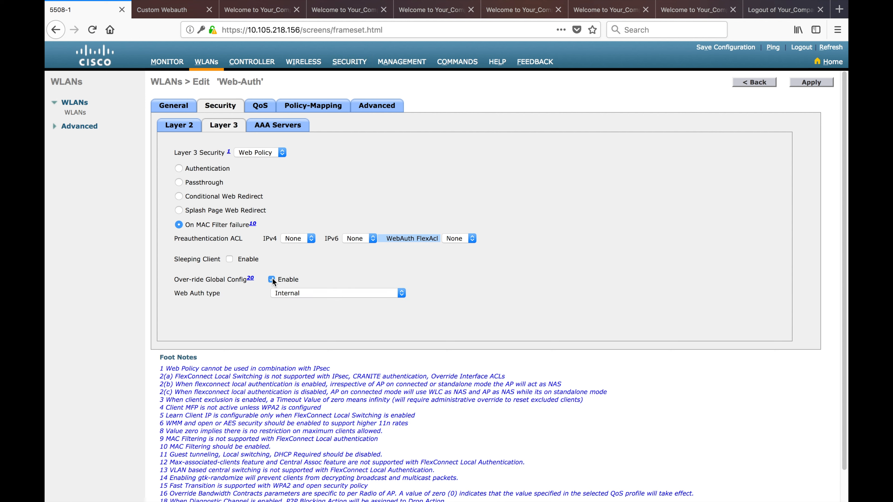
pyautogui.click(402, 293)
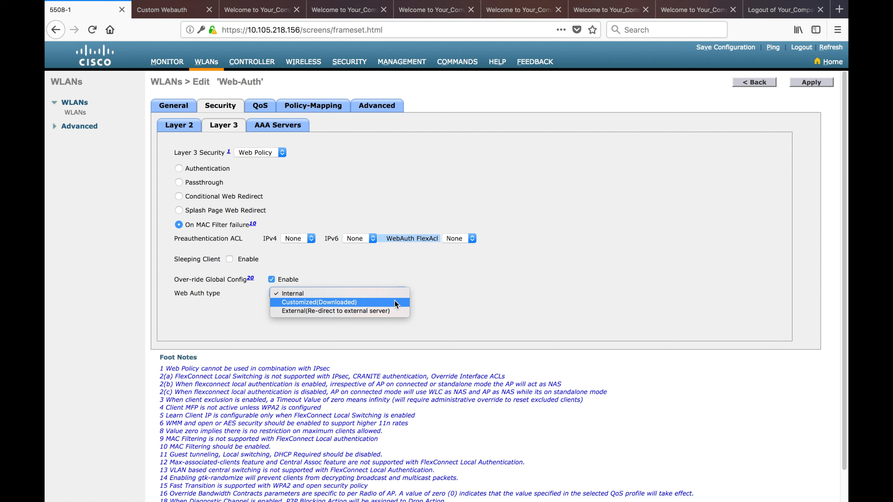
pyautogui.click(393, 311)
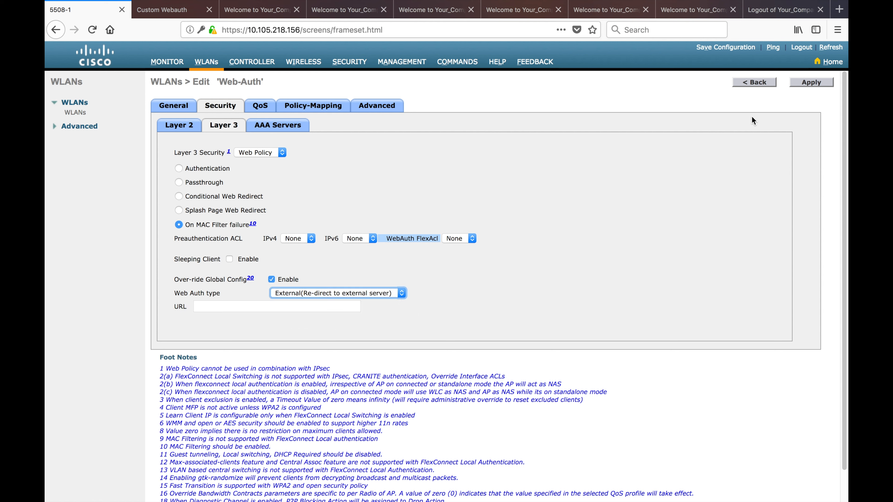
pyautogui.click(325, 306)
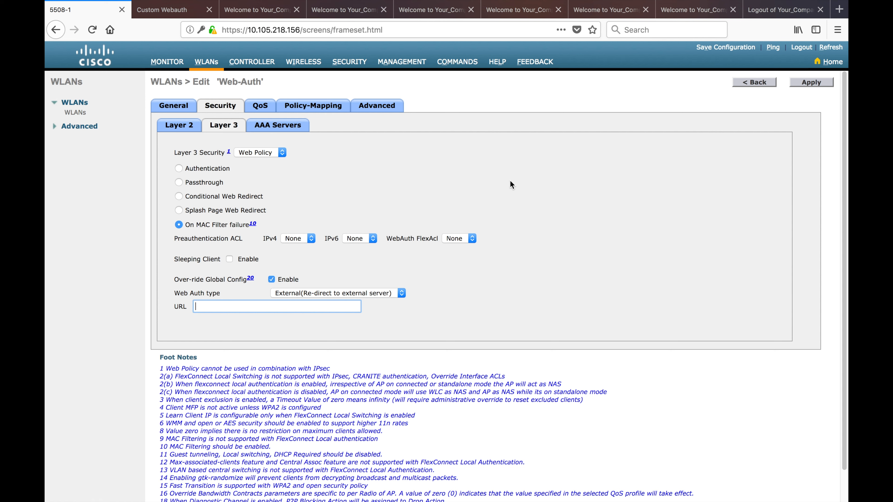
# On AAA Servers, move LDAP to the top of the web-auth priority order: LDAP, LOCAL, RADIUS
pyautogui.click(276, 127)
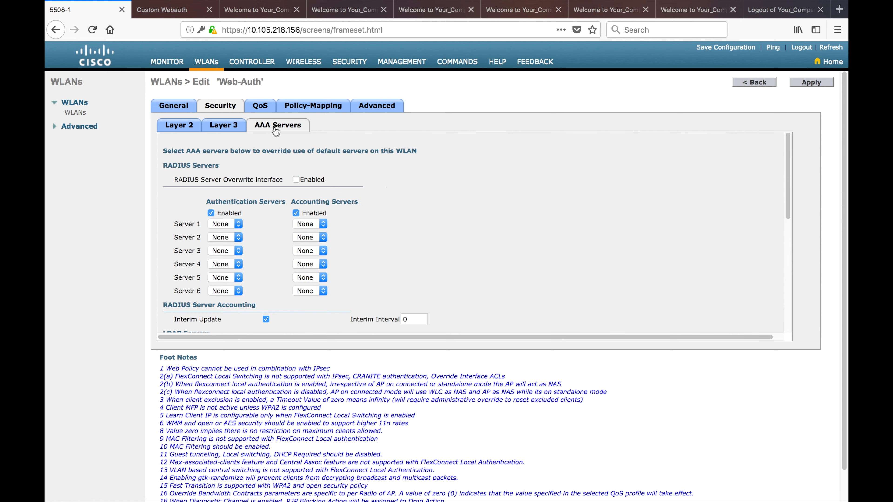
pyautogui.scroll(-10, 447, 229)
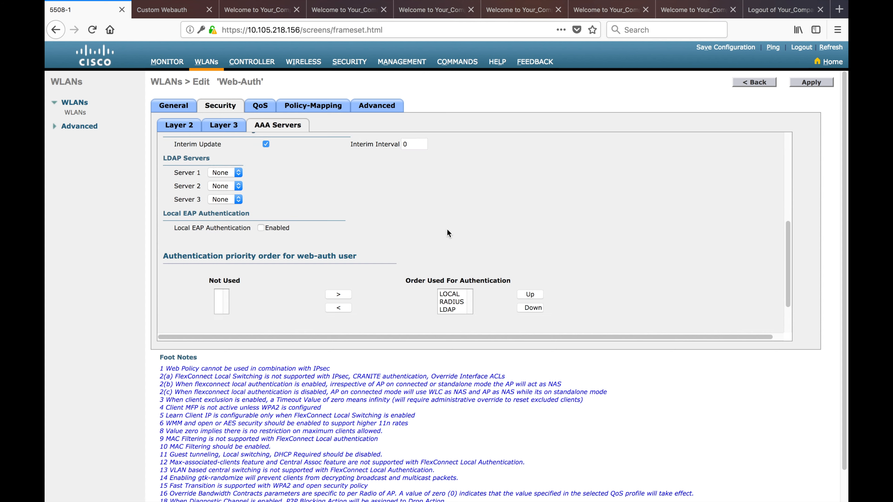
pyautogui.moveTo(465, 263); pyautogui.dragTo(435, 241)
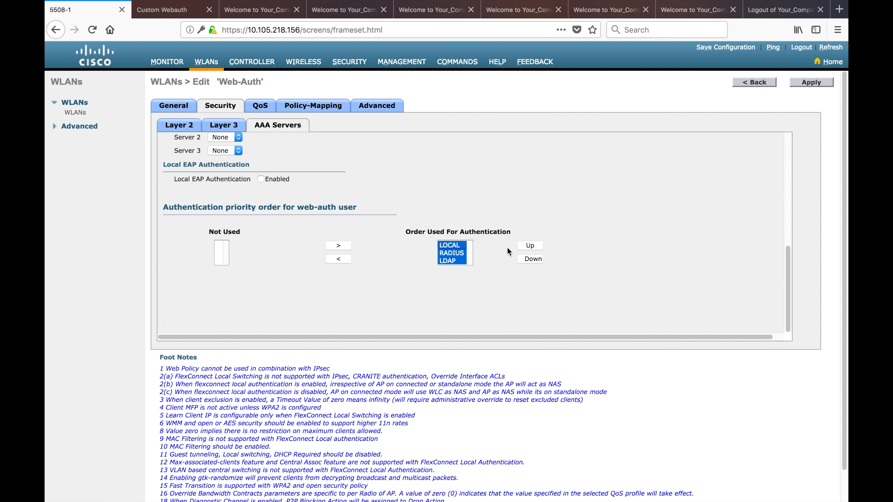
pyautogui.moveTo(361, 208); pyautogui.dragTo(188, 210)
pyautogui.click(500, 208)
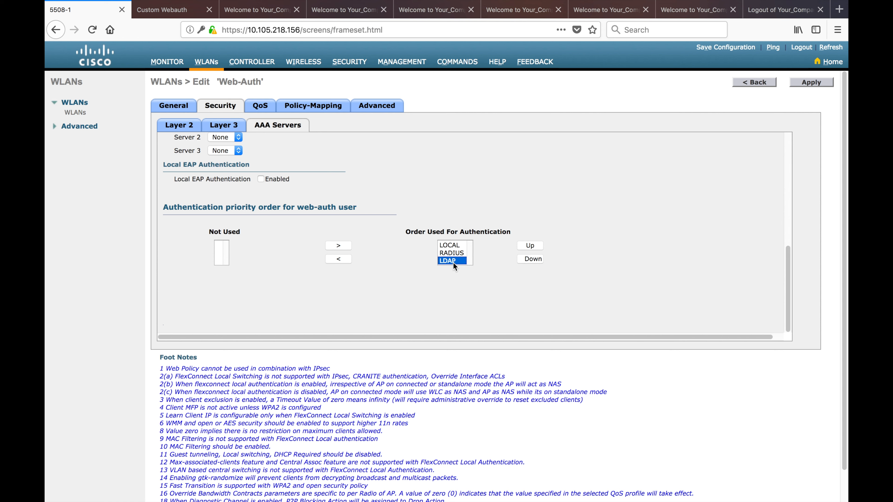
pyautogui.click(539, 259)
pyautogui.click(529, 246)
pyautogui.click(529, 246)
pyautogui.click(451, 255)
# Review the Security AAA pages: LDAP servers, RADIUS authentication servers and the empty Local Net Users list
pyautogui.click(349, 62)
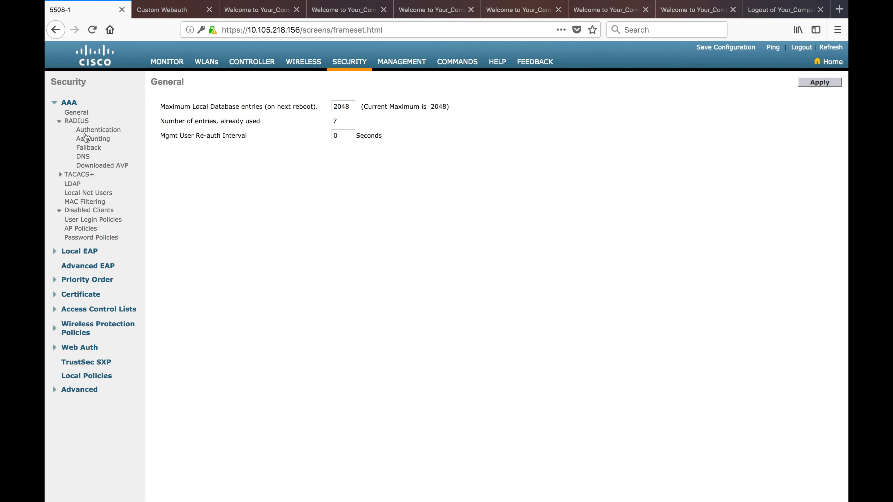
pyautogui.click(73, 184)
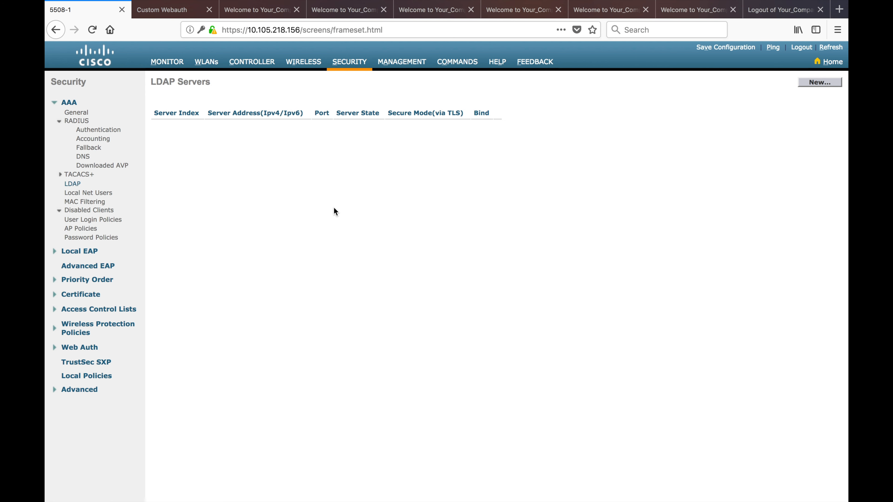
pyautogui.click(94, 130)
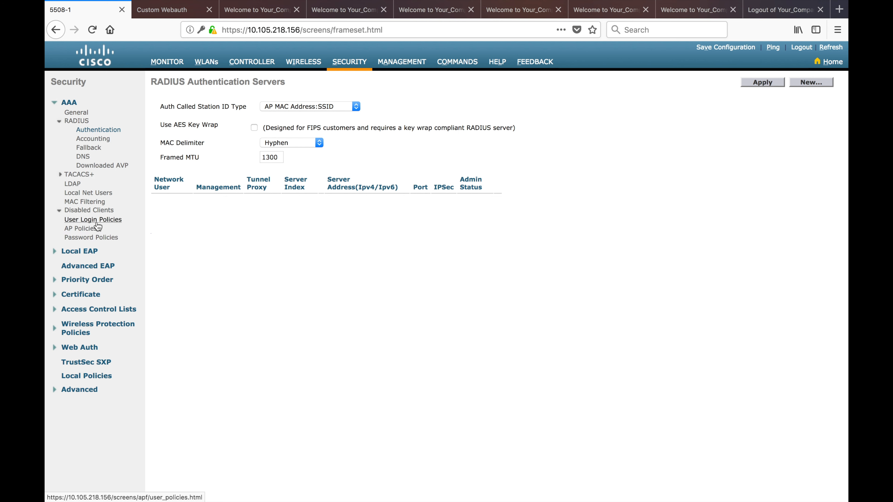
pyautogui.click(90, 193)
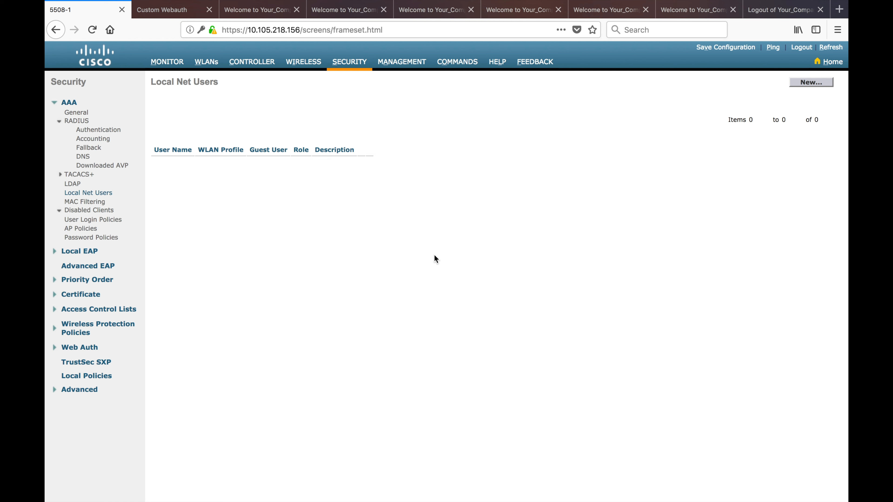
# Review the Web Auth certificate details and tick Download SSL Certificate to show its download form
pyautogui.click(78, 347)
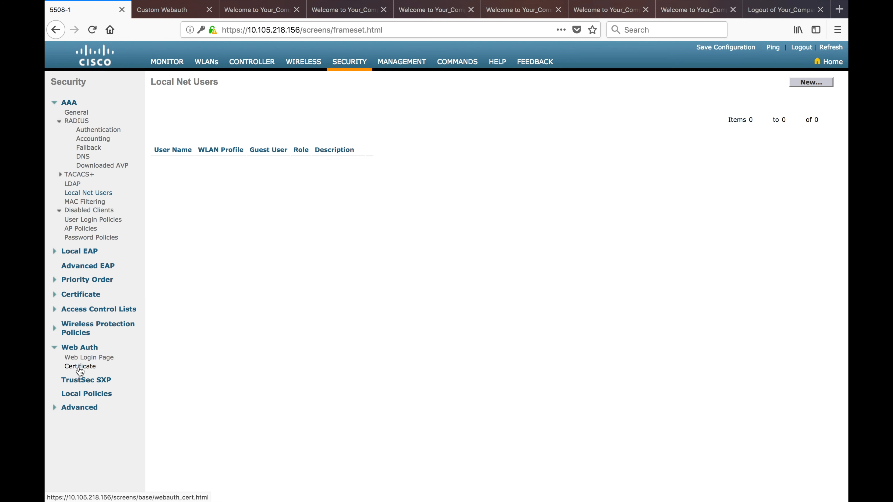
pyautogui.click(81, 371)
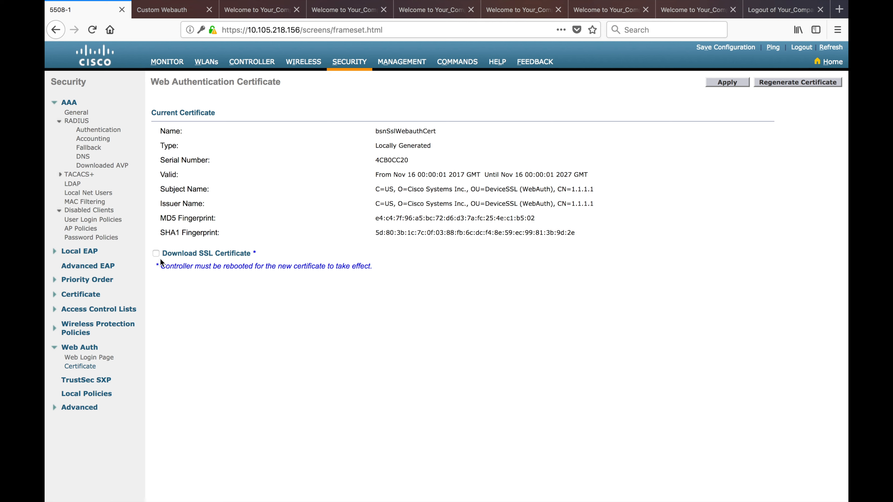
pyautogui.click(156, 253)
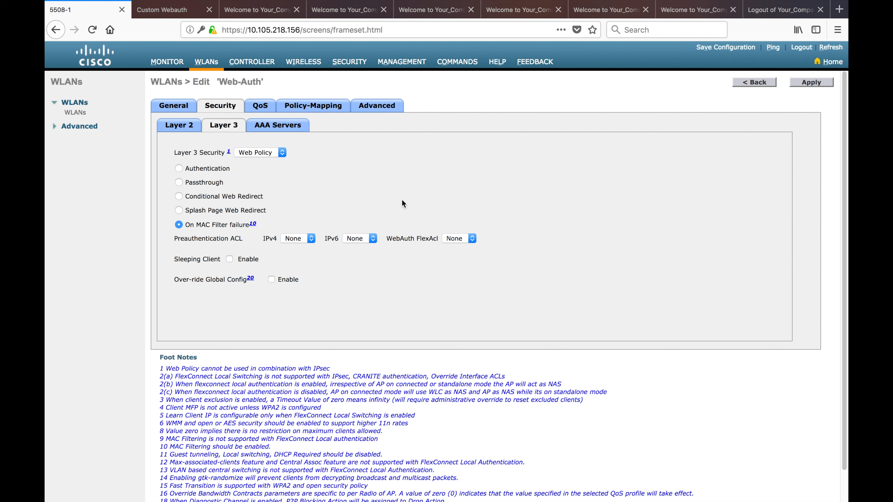
pyautogui.moveTo(395, 1)
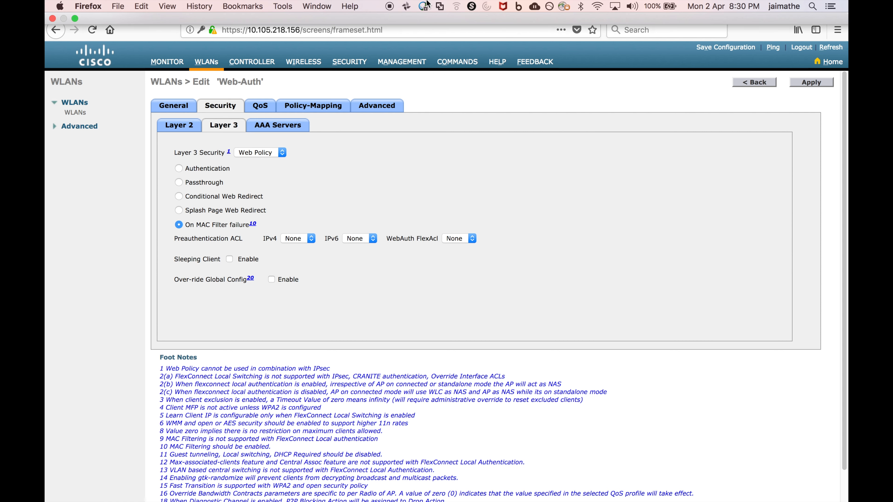